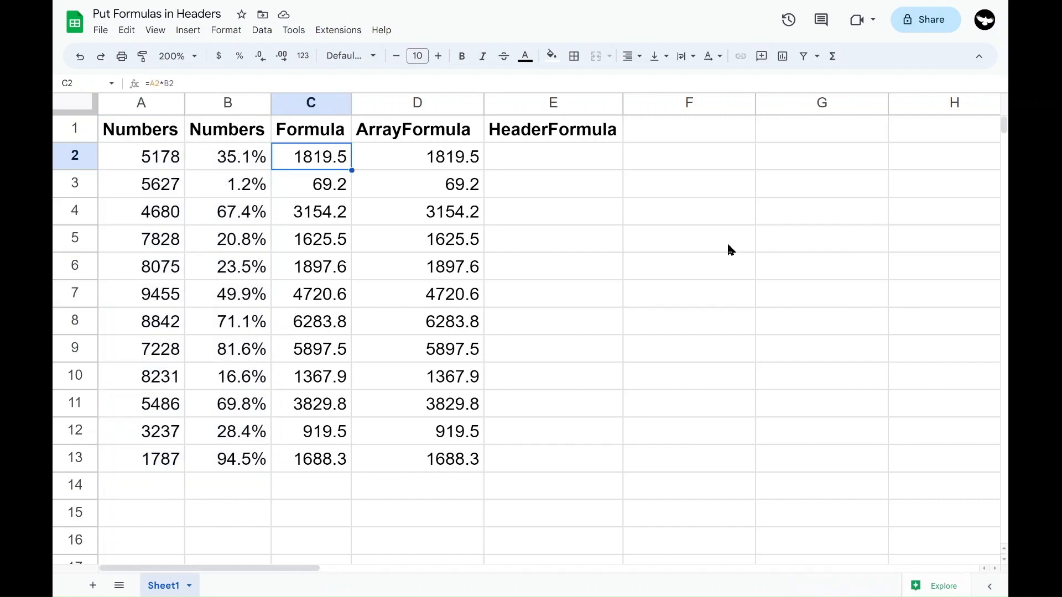
Examine the row formula in cell C2 of the Formula column and the empty cells below the data
{"action": "key", "text": "Return"}
{"action": "key", "text": "Return"}
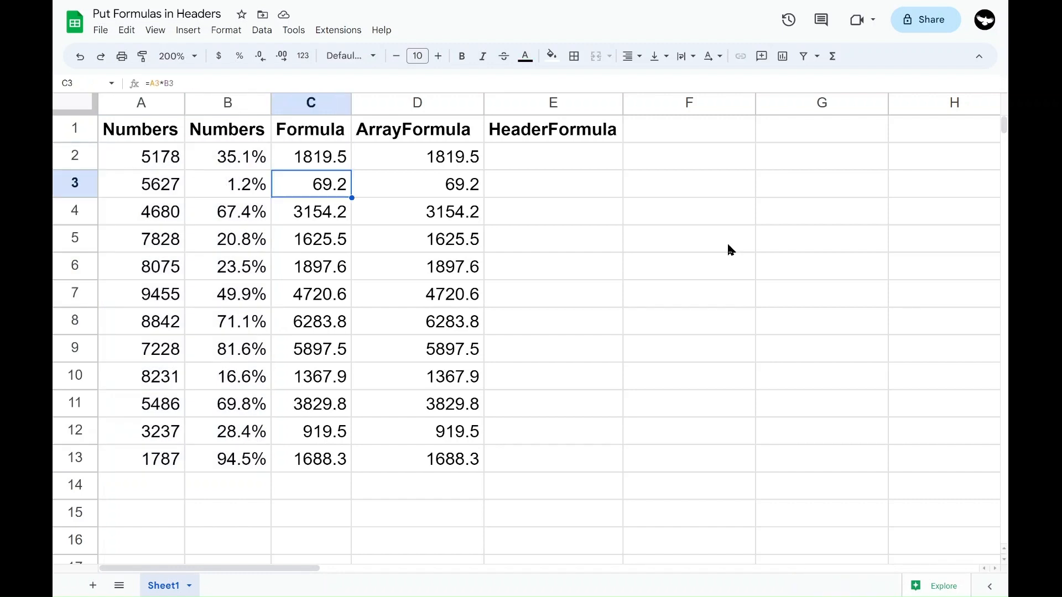
{"action": "key", "text": "Up"}
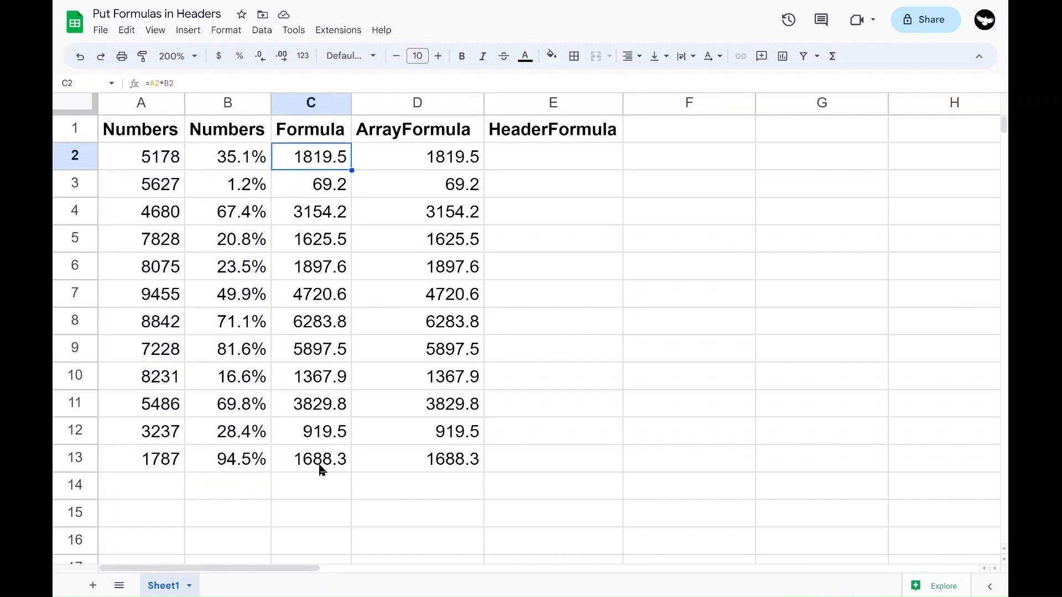
{"action": "left_click_drag", "start_coordinate": [163, 484], "coordinate": [309, 498]}
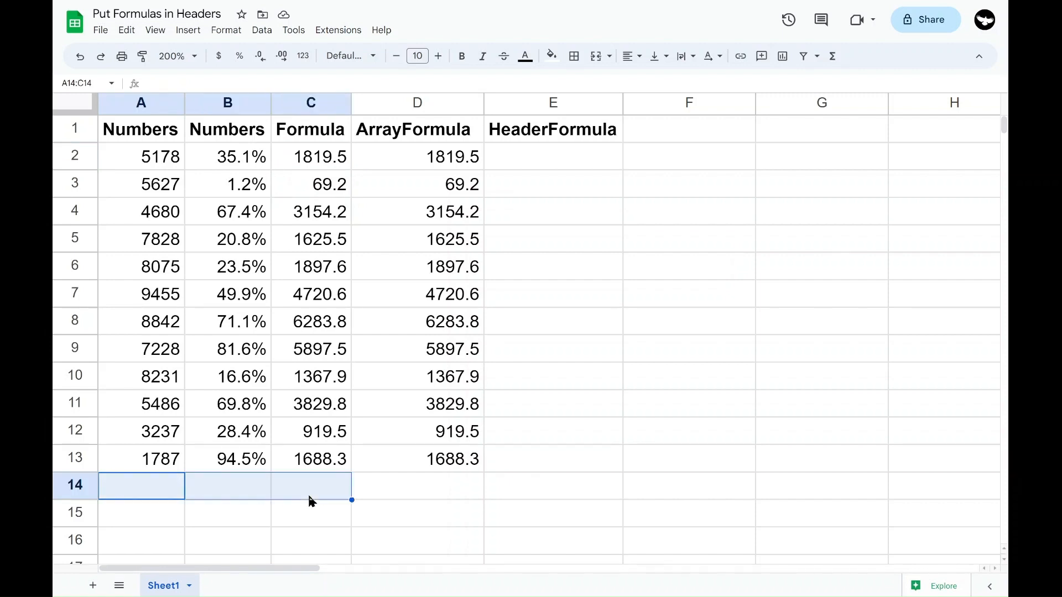
{"action": "left_click", "coordinate": [250, 527]}
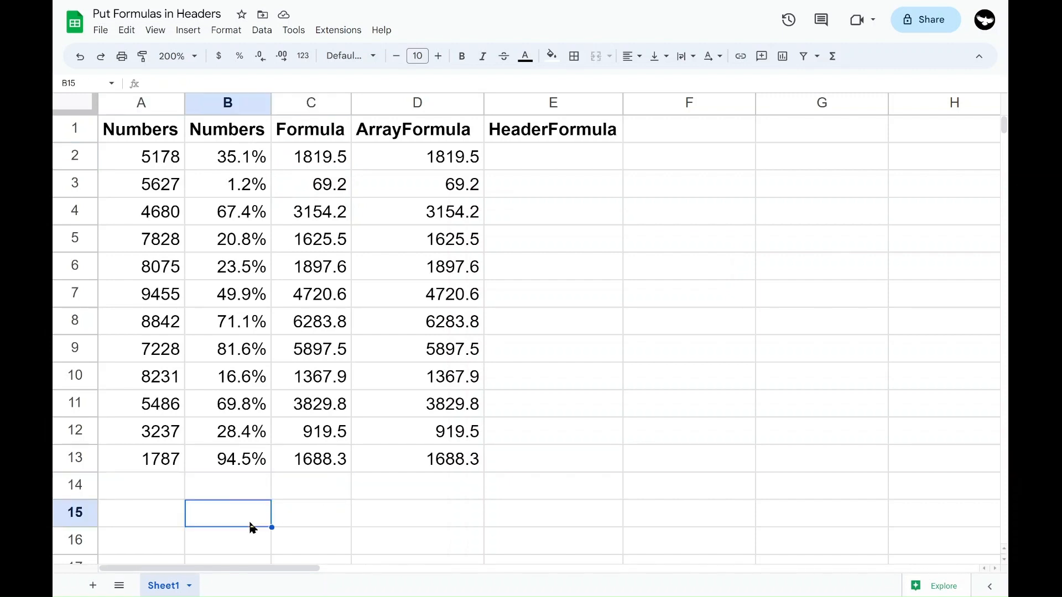
{"action": "left_click", "coordinate": [286, 164]}
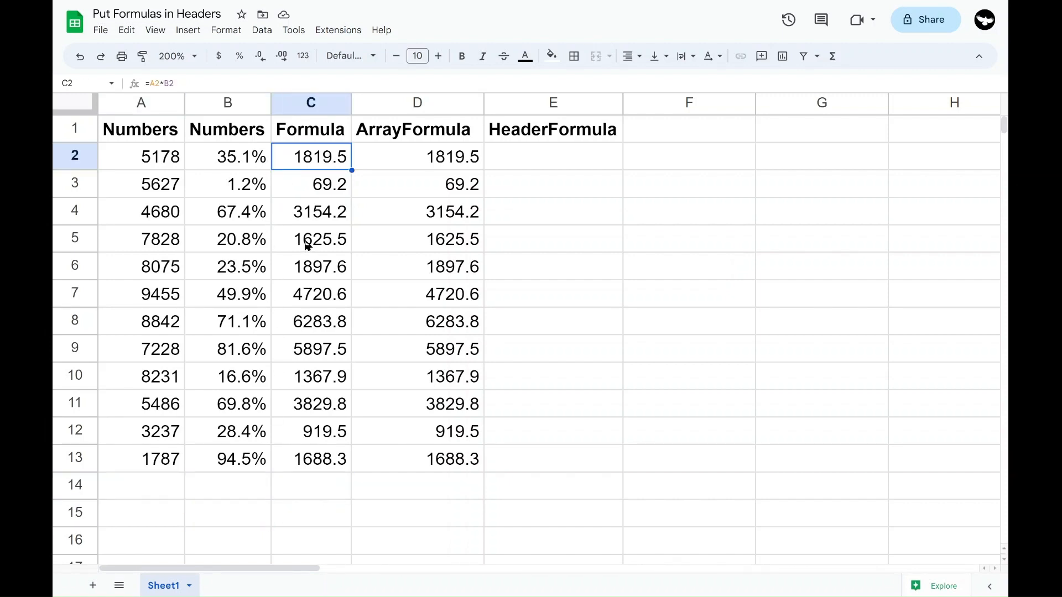
{"action": "double_click", "coordinate": [289, 156]}
{"action": "left_click_drag", "start_coordinate": [286, 155], "coordinate": [348, 157]}
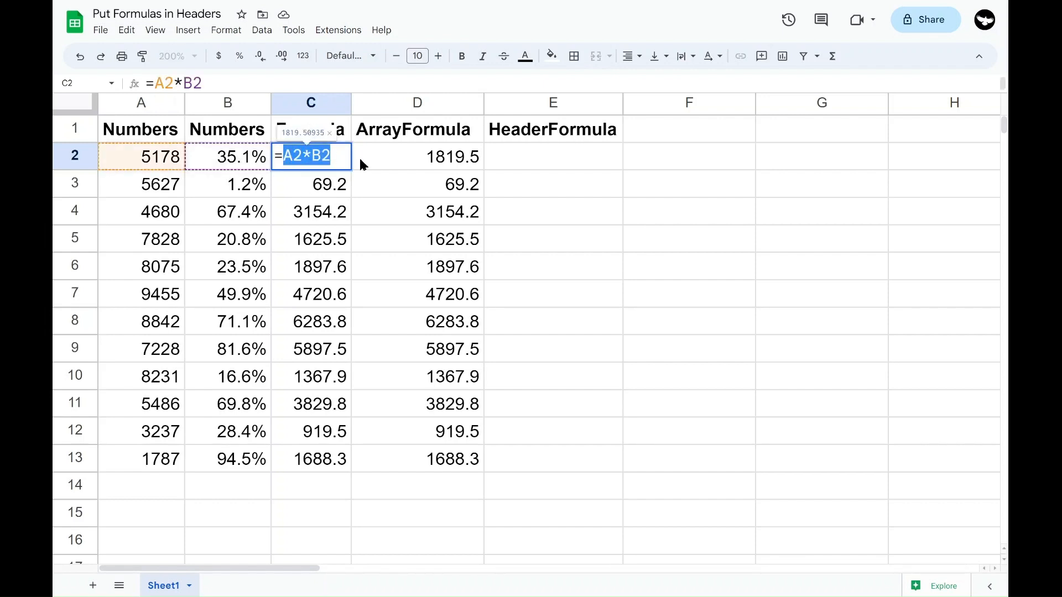
{"action": "key", "text": "Return"}
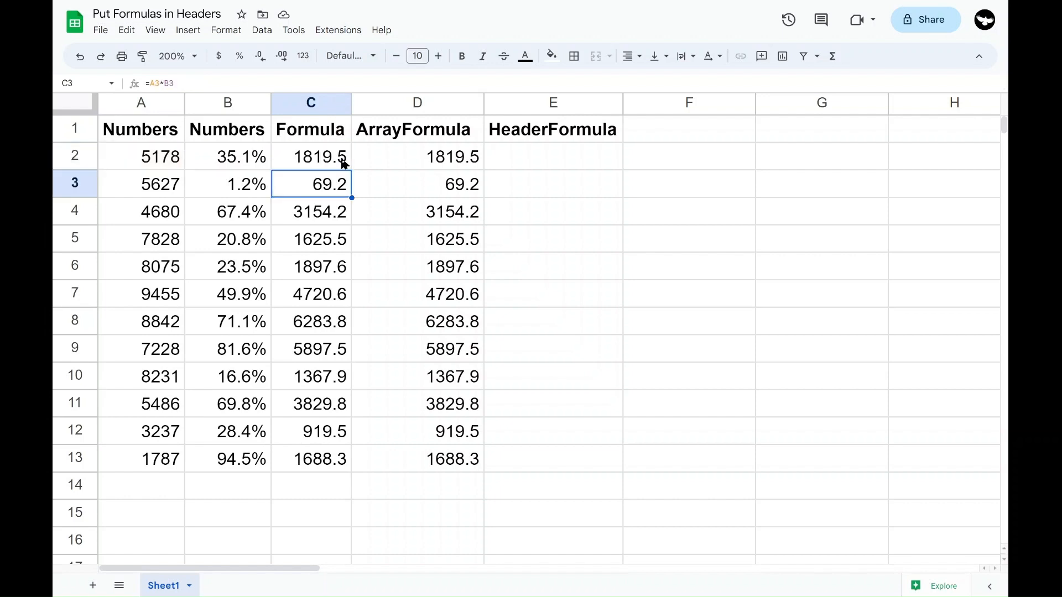
Go through the individual row formulas in the cells below C2, returning to C2
{"action": "key", "text": "Down"}
{"action": "key", "text": "Down"}
{"action": "key", "text": "Down"}
{"action": "key", "text": "Down"}
{"action": "key", "text": "Up"}
{"action": "key", "text": "Up"}
{"action": "key", "text": "Up"}
{"action": "key", "text": "Up"}
{"action": "key", "text": "Up"}
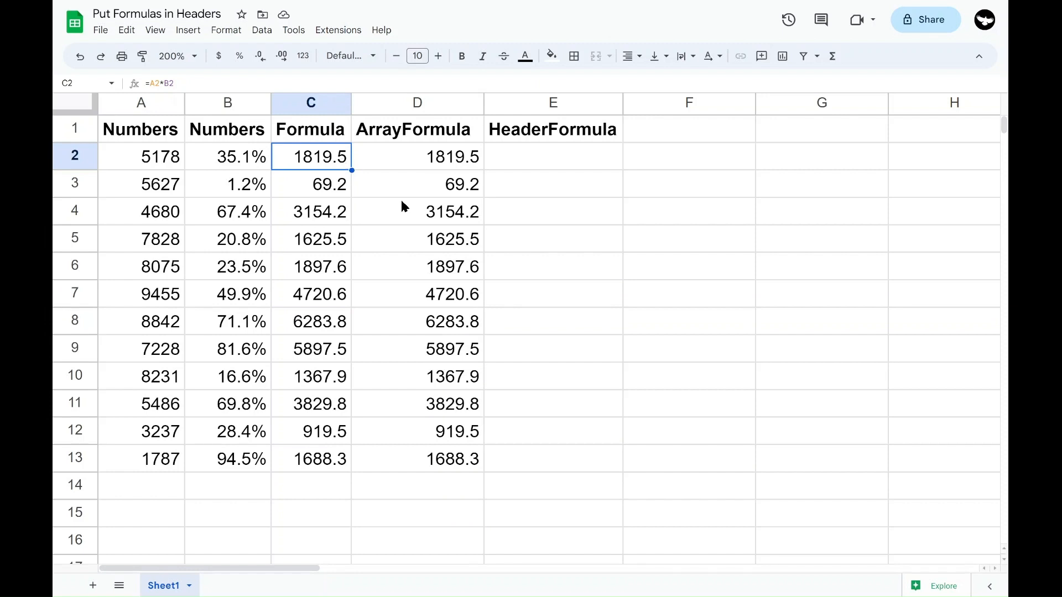
Compare the array formula in cell D2 and its two ranges with the single-row formula in C2
{"action": "left_click", "coordinate": [440, 155]}
{"action": "double_click", "coordinate": [436, 153]}
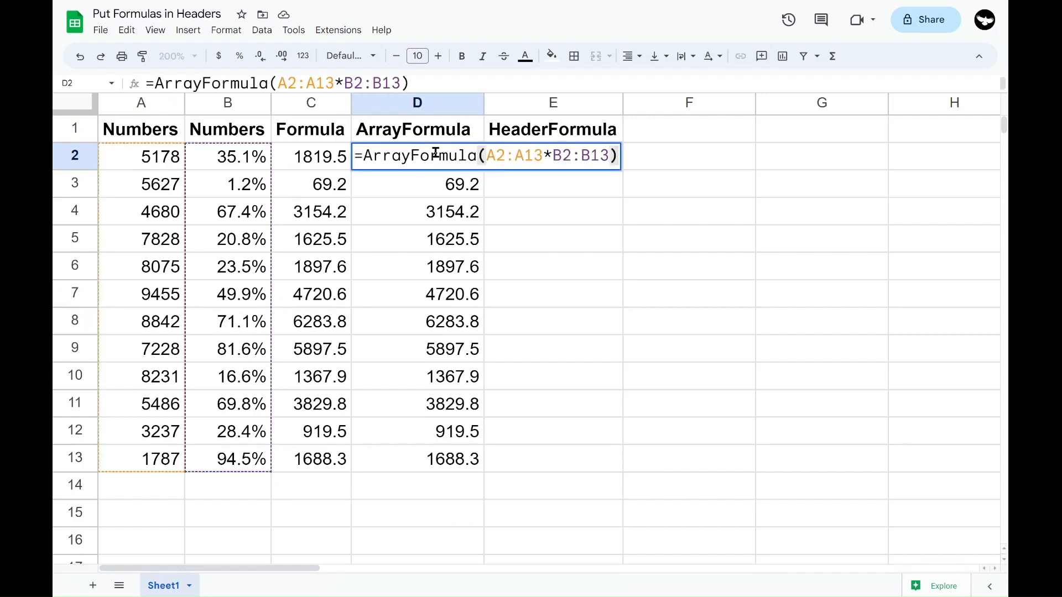
{"action": "key", "text": "Return"}
{"action": "key", "text": "Left"}
{"action": "key", "text": "Up"}
{"action": "key", "text": "Return"}
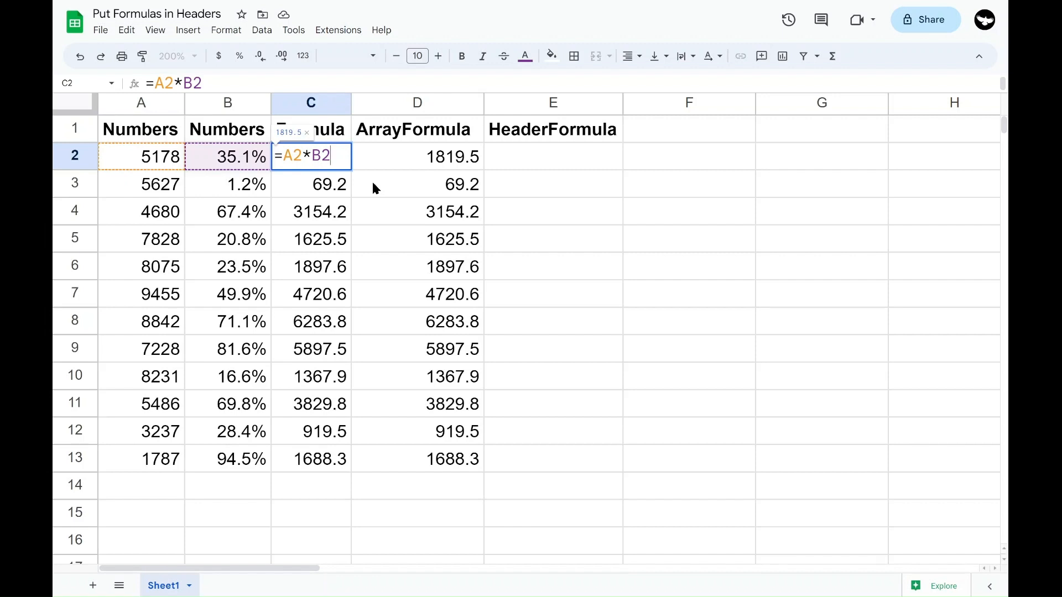
{"action": "key", "text": "Escape"}
{"action": "key", "text": "Right"}
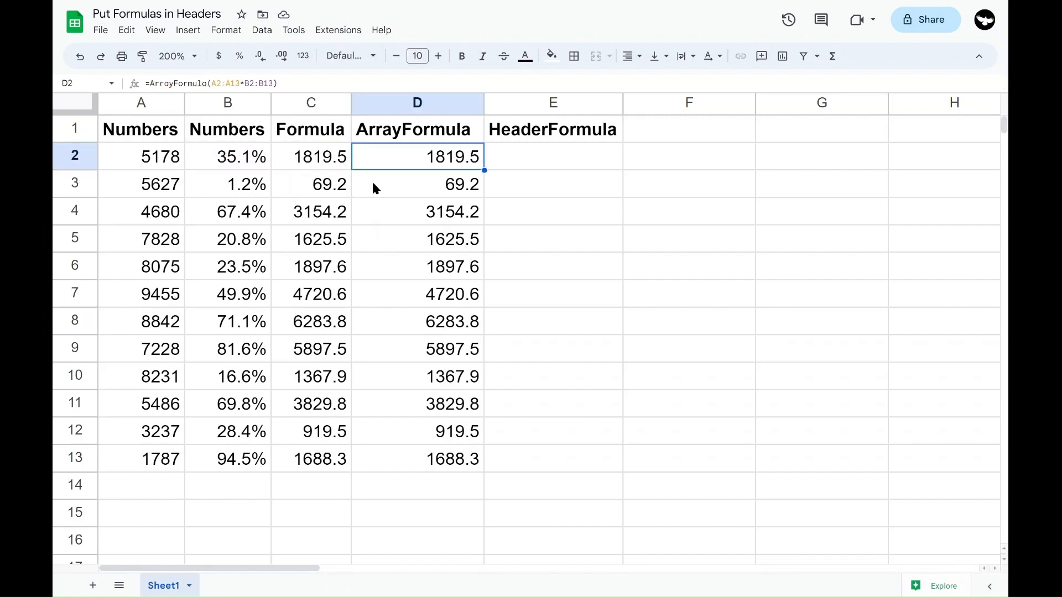
{"action": "key", "text": "Return"}
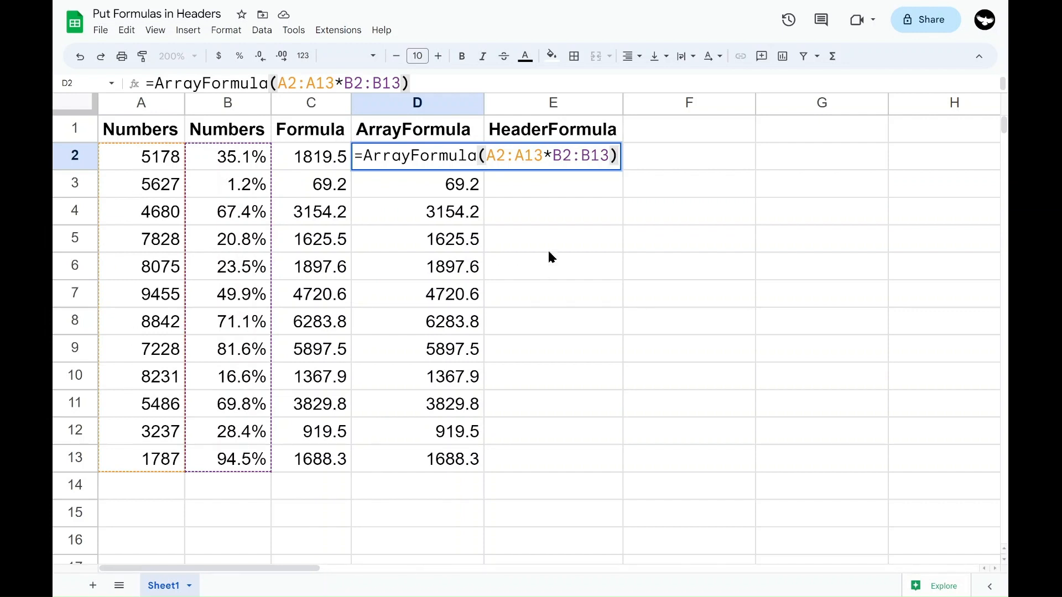
{"action": "left_click_drag", "start_coordinate": [486, 156], "coordinate": [609, 160]}
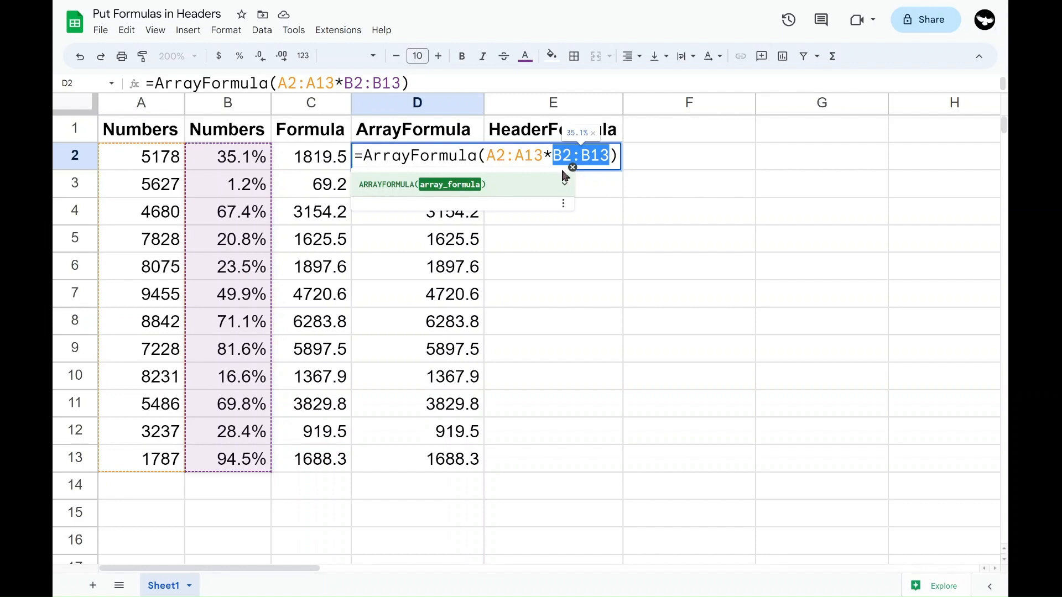
{"action": "key", "text": "Return"}
{"action": "key", "text": "Up"}
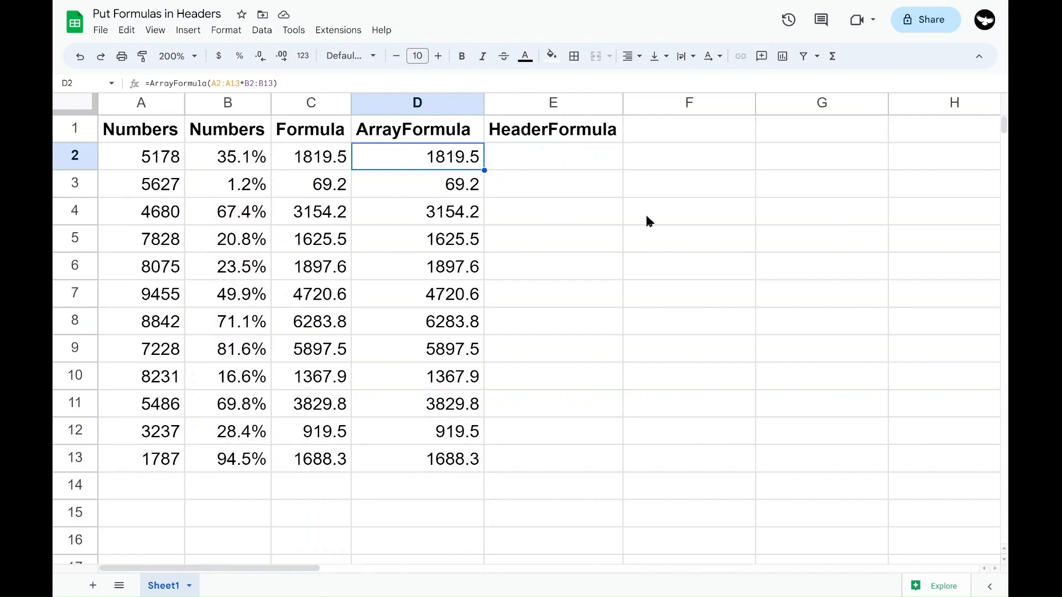
Re-enter the formula in D2 as =ArrayFormula(A2:A13*B2:B13), picking the ranges from both Numbers columns
{"action": "left_click_drag", "start_coordinate": [422, 188], "coordinate": [424, 379]}
{"action": "left_click", "coordinate": [414, 168]}
{"action": "type", "text": "="}
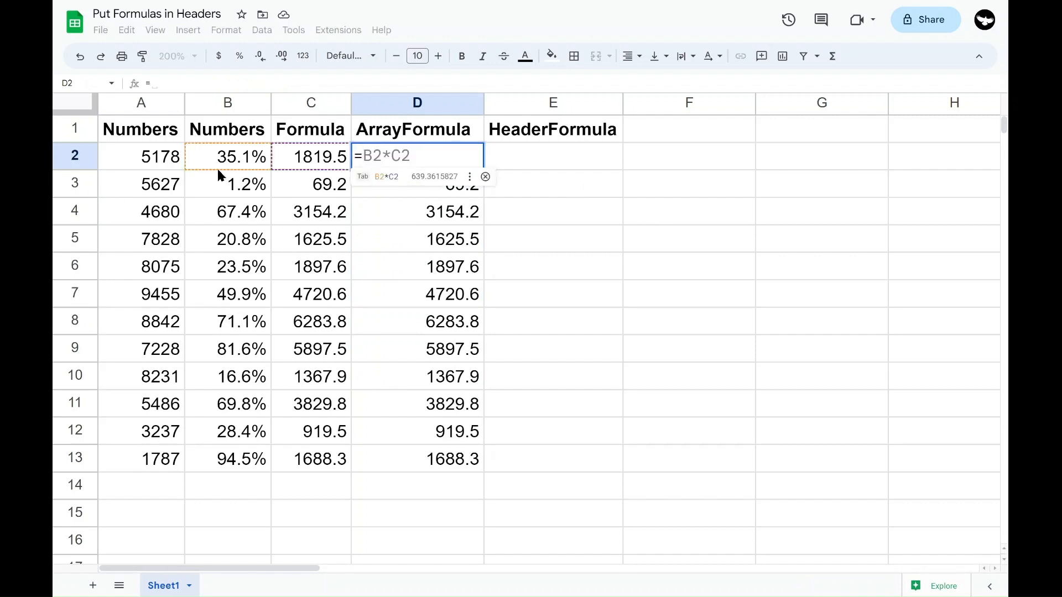
{"action": "left_click_drag", "start_coordinate": [132, 159], "coordinate": [141, 456]}
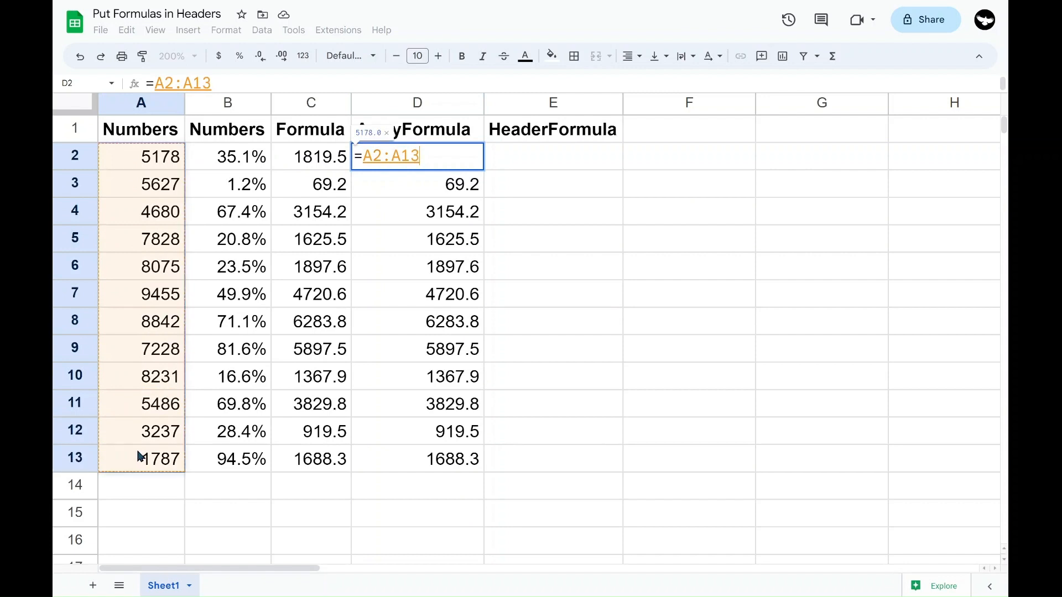
{"action": "type", "text": "*"}
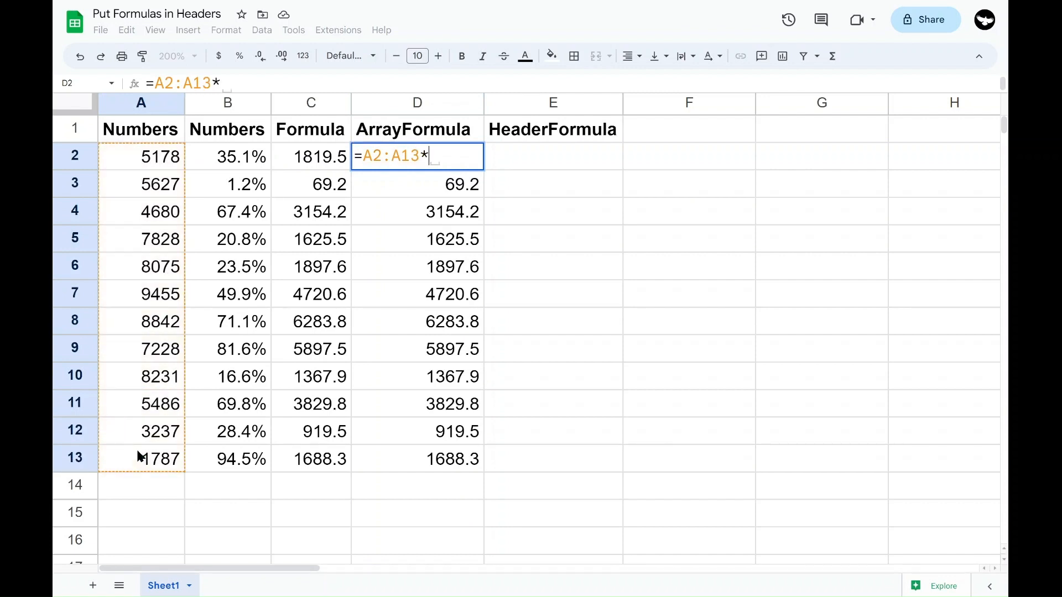
{"action": "left_click", "coordinate": [245, 164]}
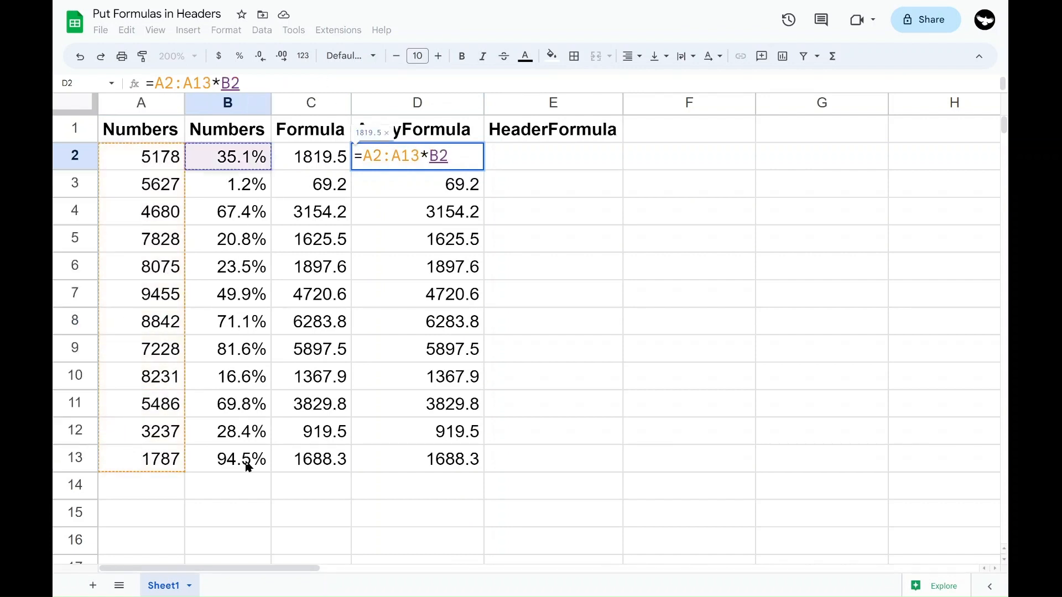
{"action": "left_click_drag", "start_coordinate": [230, 166], "coordinate": [242, 467]}
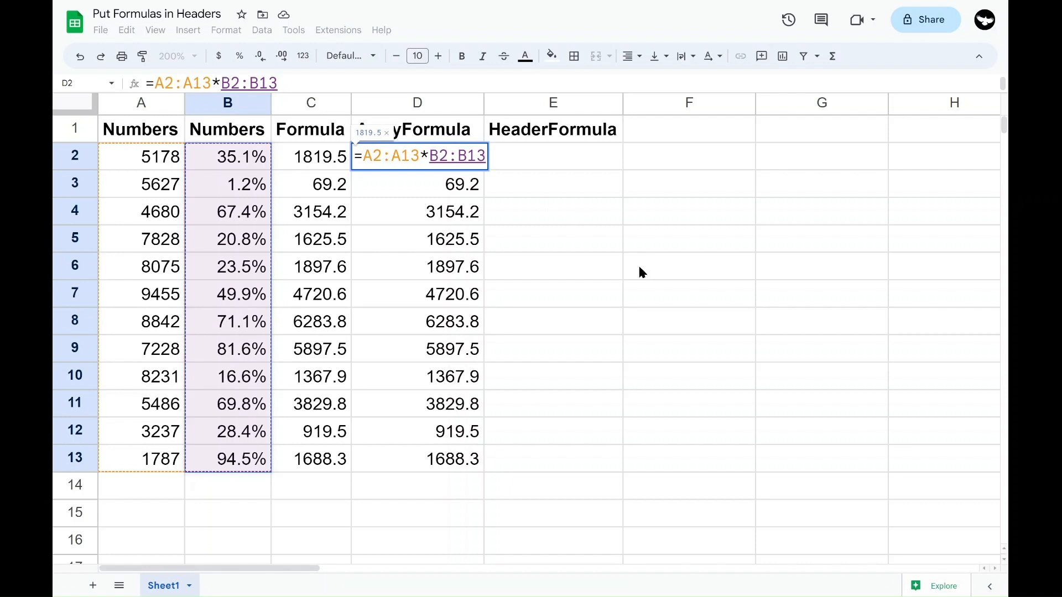
{"action": "key", "text": "ctrl+shift+Return"}
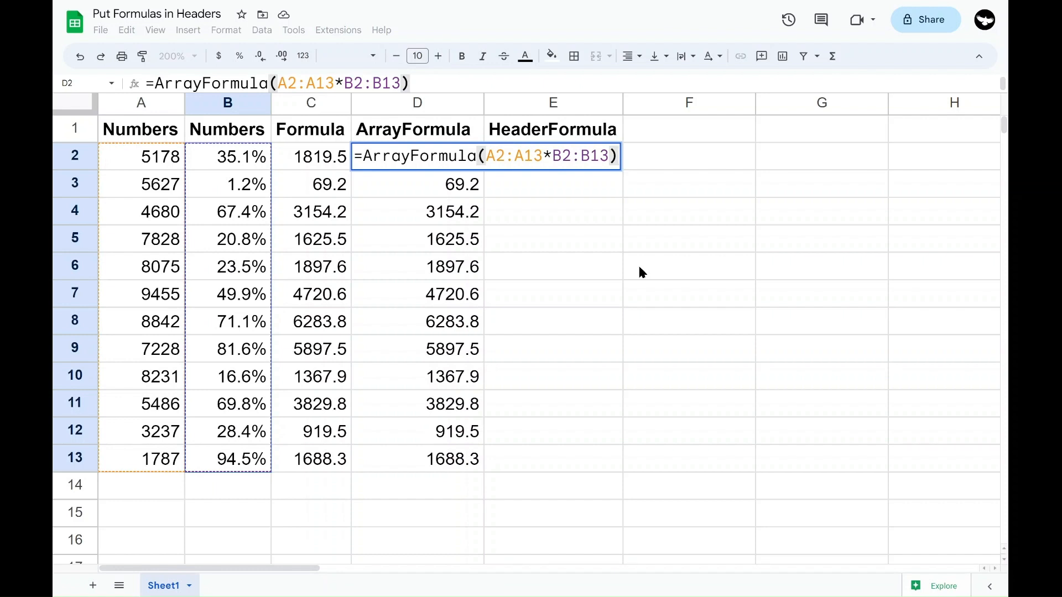
{"action": "key", "text": "Return"}
{"action": "key", "text": "Up"}
Check the contents of the cells below D2 that the array formula fills, returning to D2
{"action": "key", "text": "Down"}
{"action": "key", "text": "Down"}
{"action": "key", "text": "Down"}
{"action": "key", "text": "Down"}
{"action": "key", "text": "Down"}
{"action": "key", "text": "Down"}
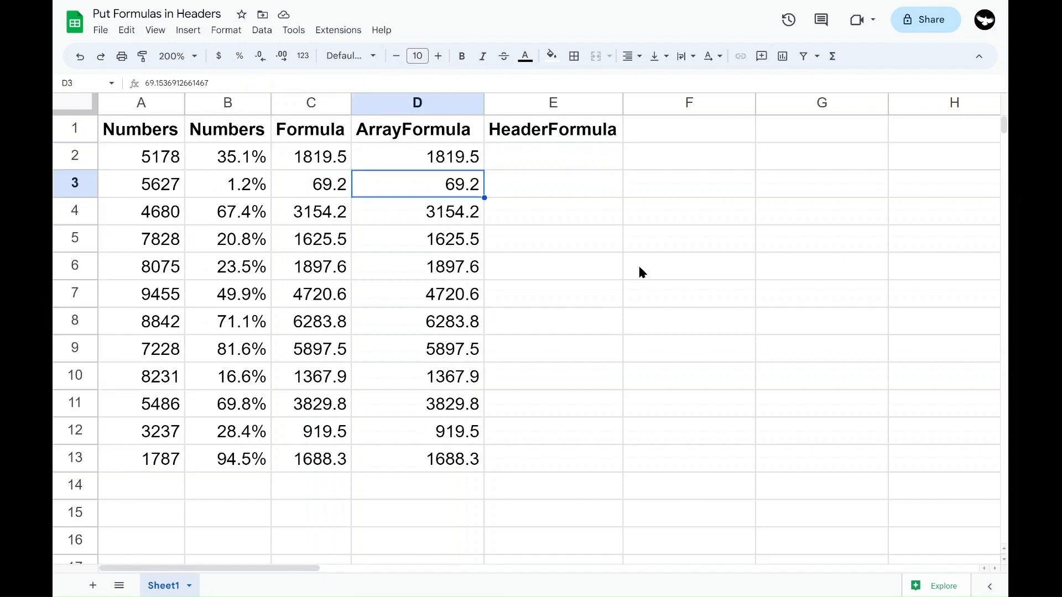
{"action": "key", "text": "Up"}
{"action": "key", "text": "Up"}
{"action": "key", "text": "Up"}
{"action": "key", "text": "Up"}
{"action": "key", "text": "Up"}
{"action": "key", "text": "Up"}
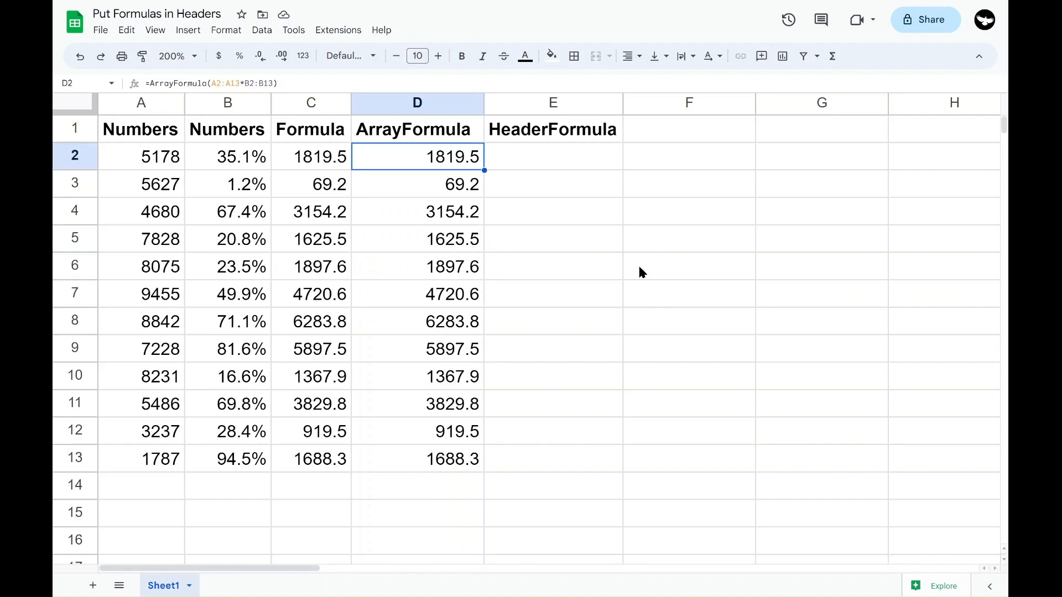
Try the D2 formula without the ArrayFormula wrapper as =A2:A13*B2:B13, undo it, and review the original formula
{"action": "key", "text": "Return"}
{"action": "key", "text": "BackSpace"}
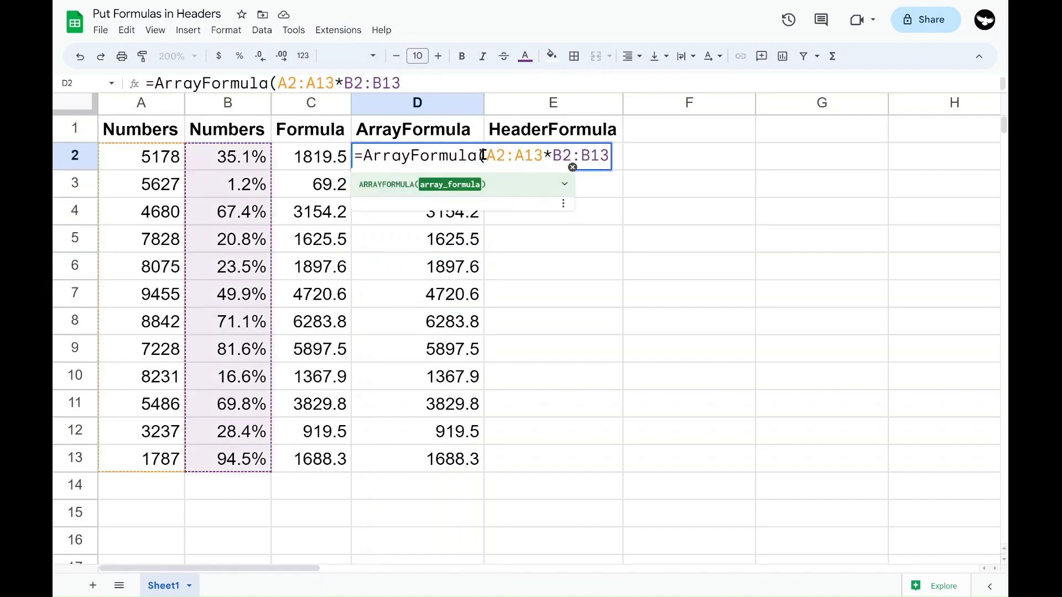
{"action": "left_click_drag", "start_coordinate": [486, 155], "coordinate": [365, 154]}
{"action": "key", "text": "BackSpace"}
{"action": "key", "text": "Return"}
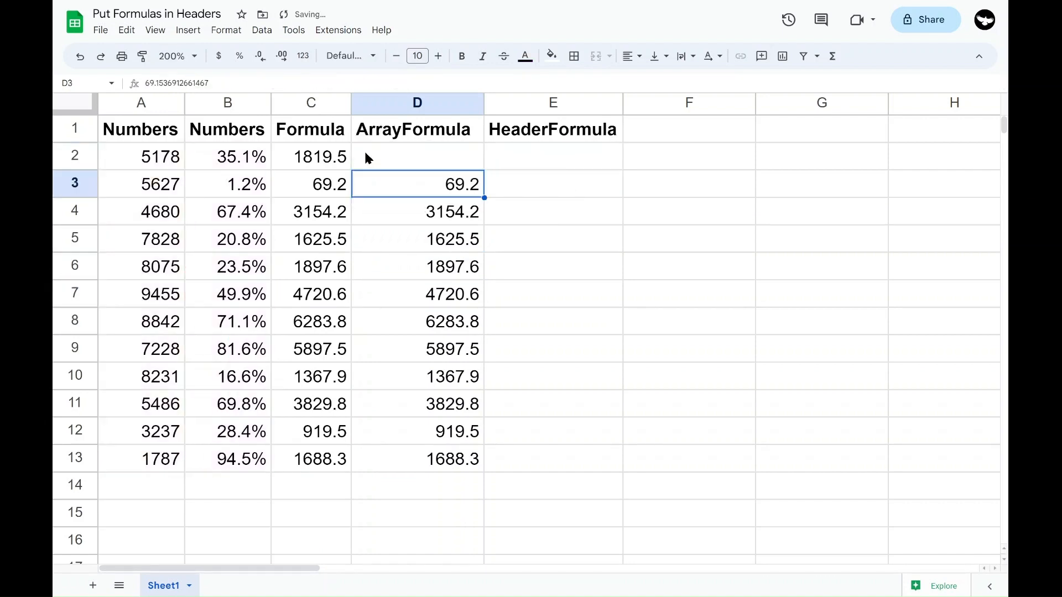
{"action": "key", "text": "Up"}
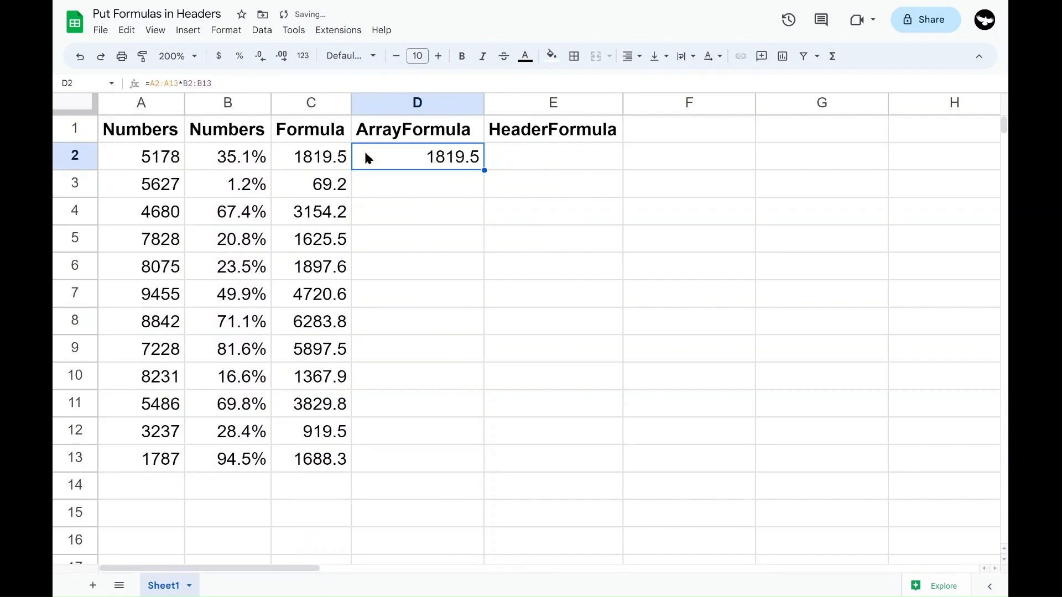
{"action": "key", "text": "ctrl+z"}
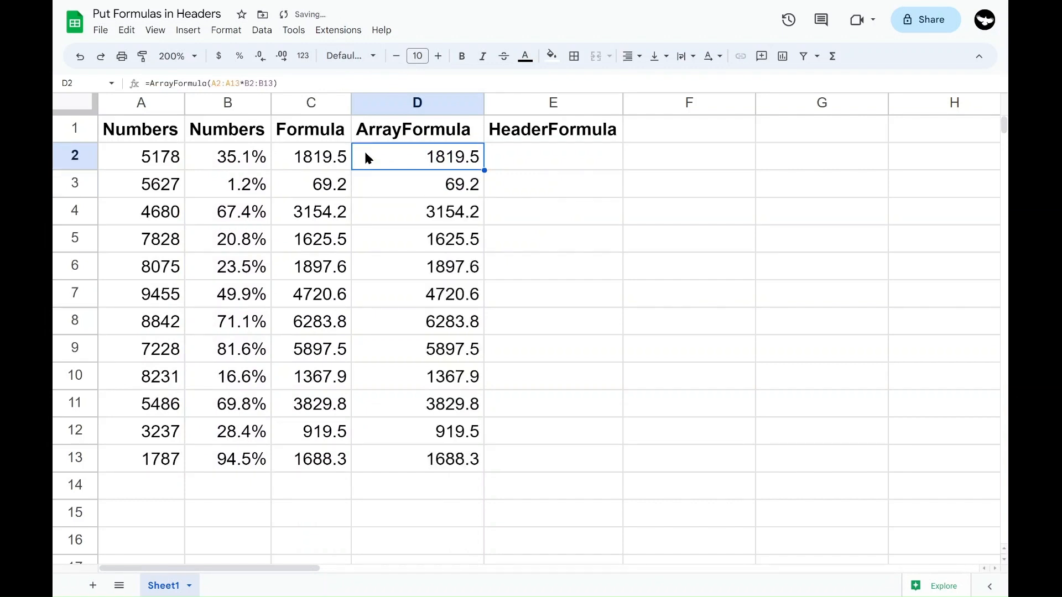
{"action": "double_click", "coordinate": [424, 157]}
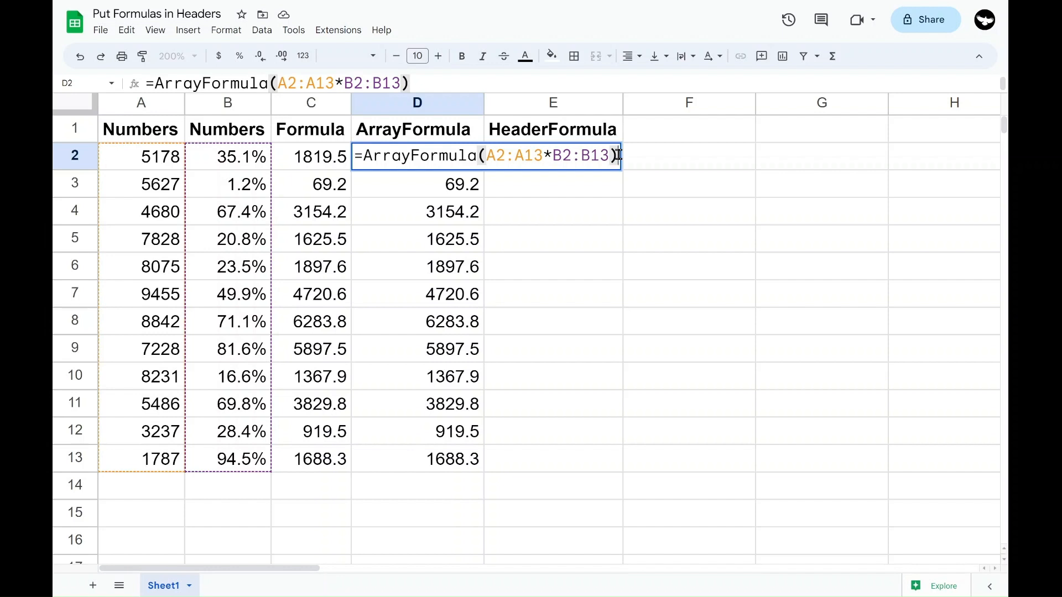
{"action": "key", "text": "Return"}
Start a SUMIFS formula in cell F3 to view its arguments, and clear it without completing it
{"action": "key", "text": "Right"}
{"action": "key", "text": "Right"}
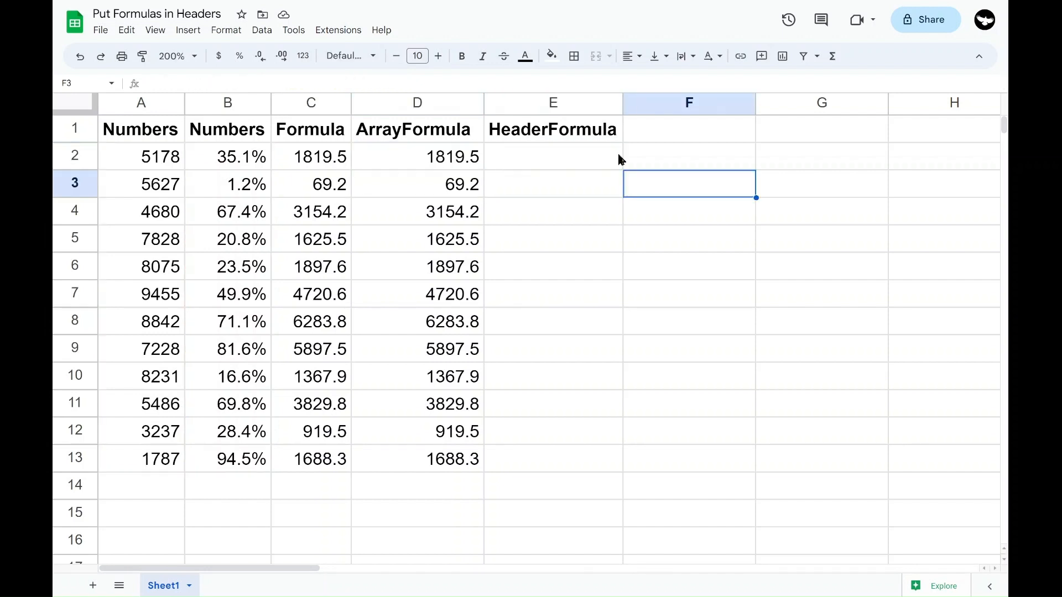
{"action": "type", "text": "=su"}
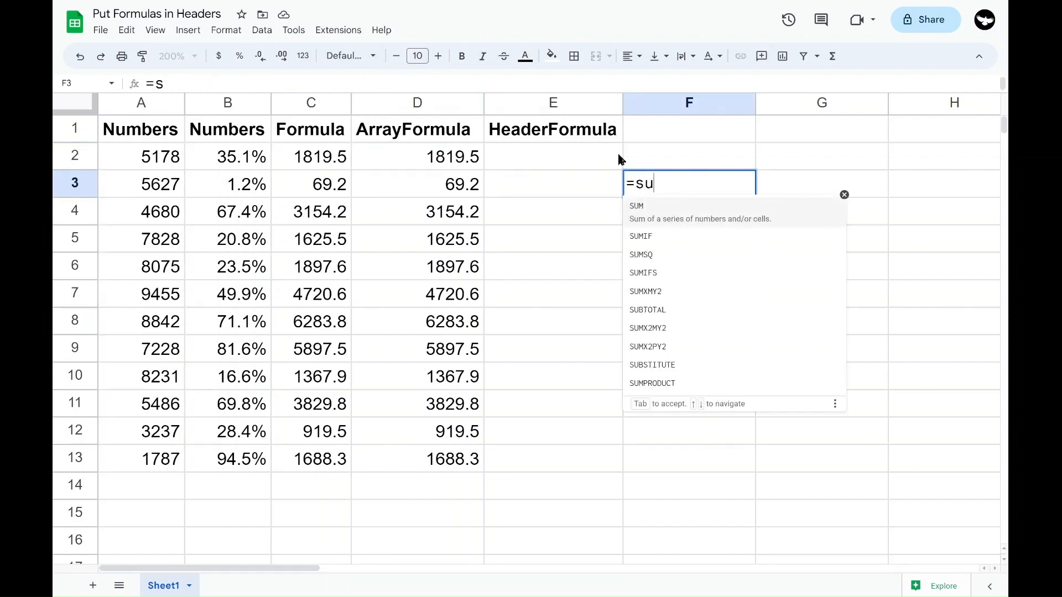
{"action": "type", "text": "mifs"}
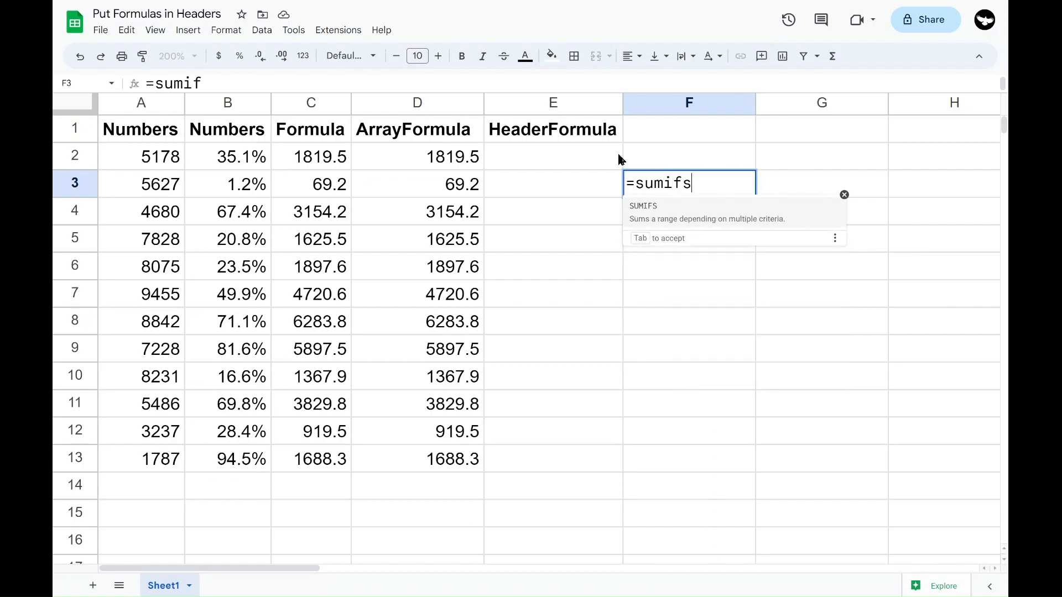
{"action": "key", "text": "Tab"}
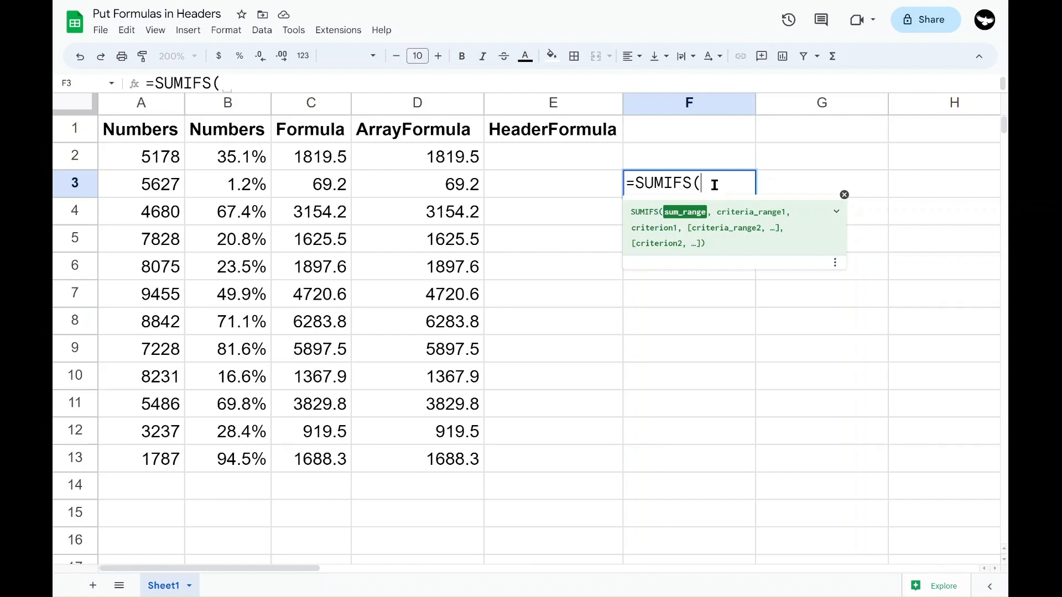
{"action": "left_click_drag", "start_coordinate": [711, 180], "coordinate": [596, 172]}
{"action": "key", "text": "BackSpace"}
{"action": "key", "text": "Return"}
{"action": "key", "text": "Up"}
{"action": "key", "text": "Up"}
{"action": "key", "text": "Left"}
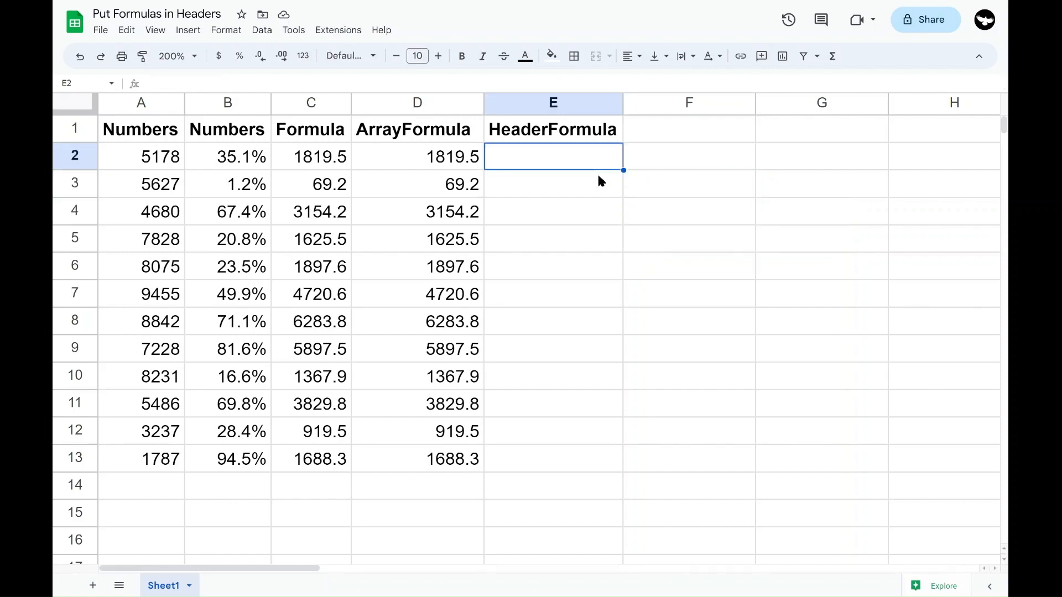
Edit the array formula in D2 to use open-ended ranges, making it =ArrayFormula(A2:A*B2:B)
{"action": "key", "text": "Left"}
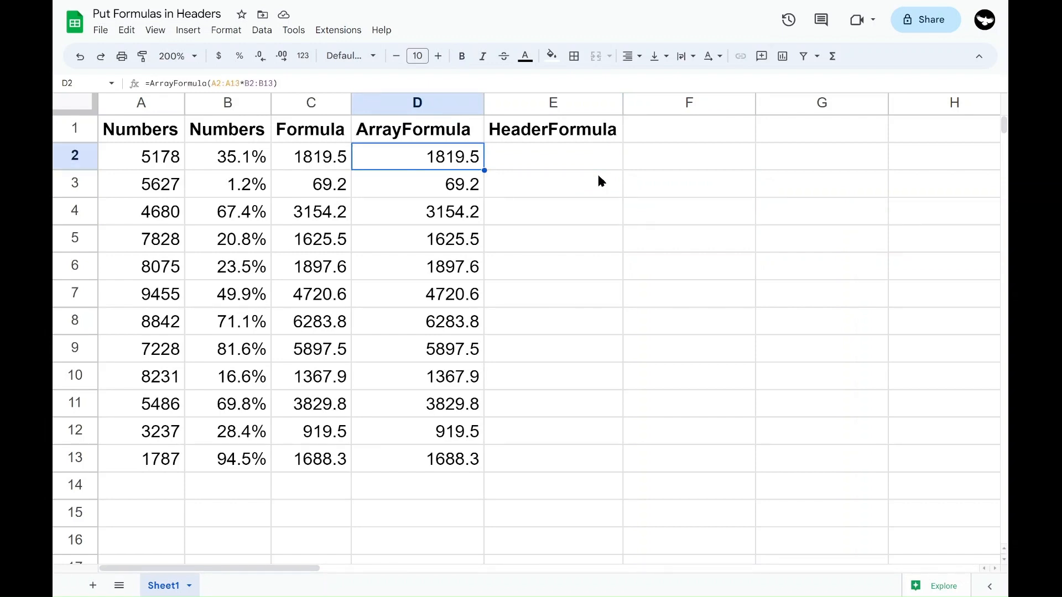
{"action": "key", "text": "Return"}
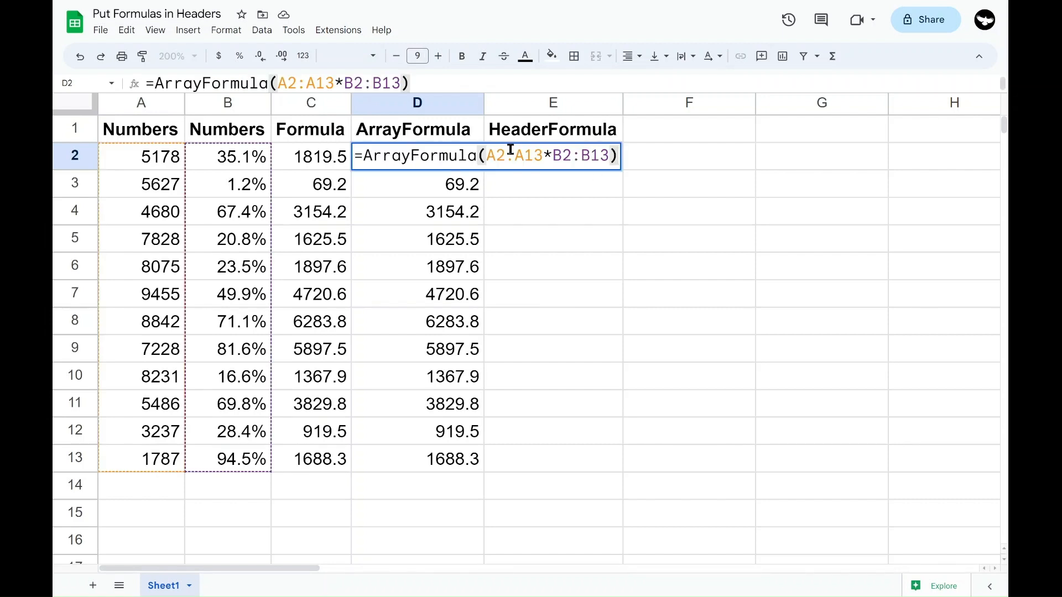
{"action": "mouse_move", "coordinate": [544, 155]}
{"action": "left_mouse_down"}
{"action": "mouse_move", "coordinate": [531, 156]}
{"action": "mouse_move", "coordinate": [544, 155]}
{"action": "left_mouse_up"}
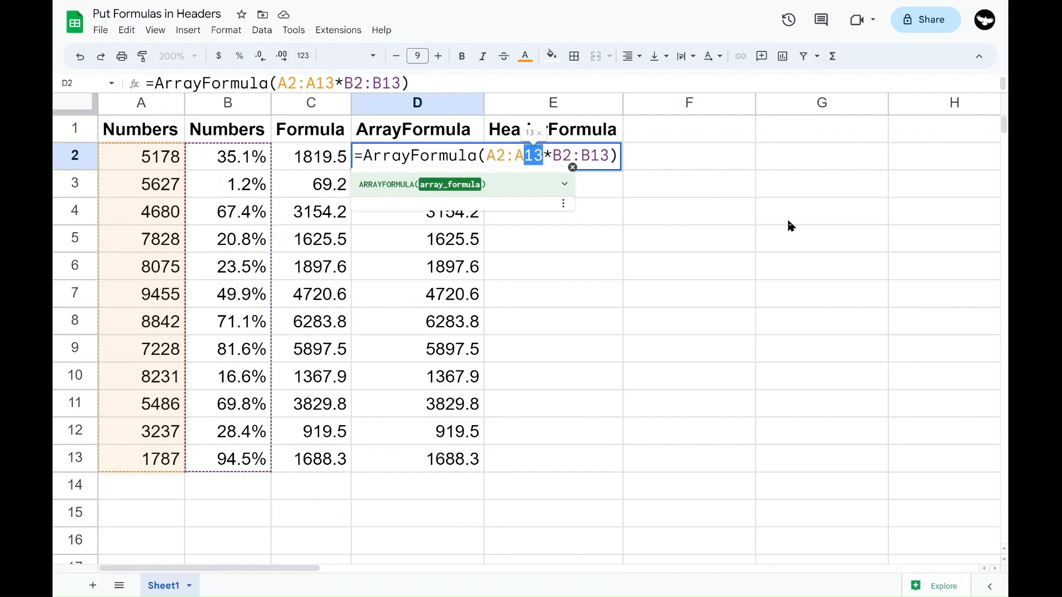
{"action": "key", "text": "BackSpace"}
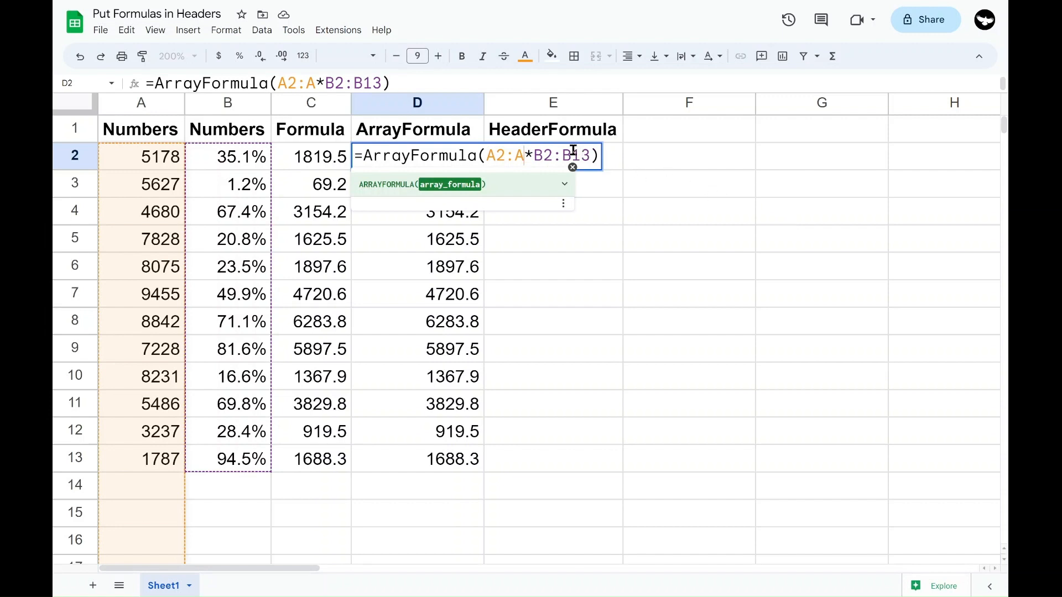
{"action": "left_click_drag", "start_coordinate": [572, 155], "coordinate": [592, 153]}
{"action": "key", "text": "BackSpace"}
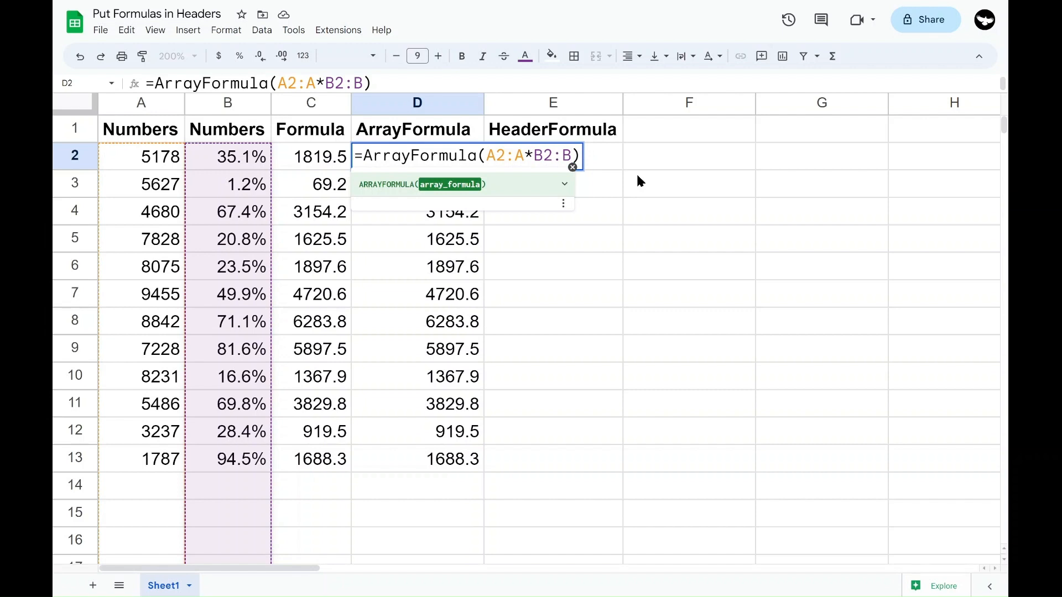
{"action": "key", "text": "Return"}
Add a new row of data below the last entry, with 432 in A14 and 2 in B14
{"action": "key", "text": "Down"}
{"action": "key", "text": "Down"}
{"action": "key", "text": "Down"}
{"action": "key", "text": "Down"}
{"action": "key", "text": "Down"}
{"action": "key", "text": "Down"}
{"action": "key", "text": "Down"}
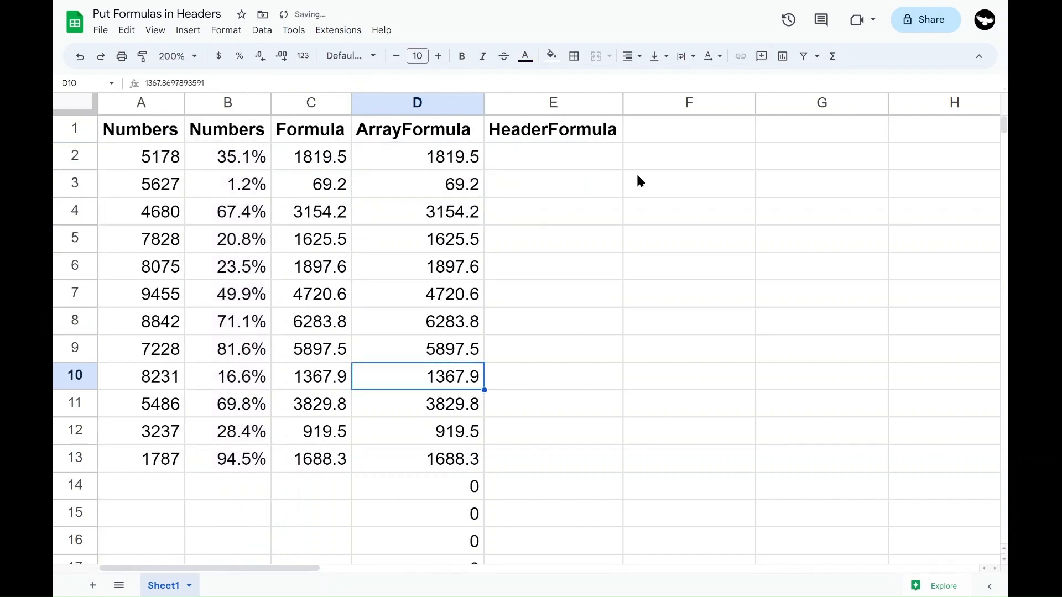
{"action": "key", "text": "Left"}
{"action": "key", "text": "Down"}
{"action": "key", "text": "Down"}
{"action": "key", "text": "Left"}
{"action": "key", "text": "Left"}
{"action": "key", "text": "Down"}
{"action": "key", "text": "Down"}
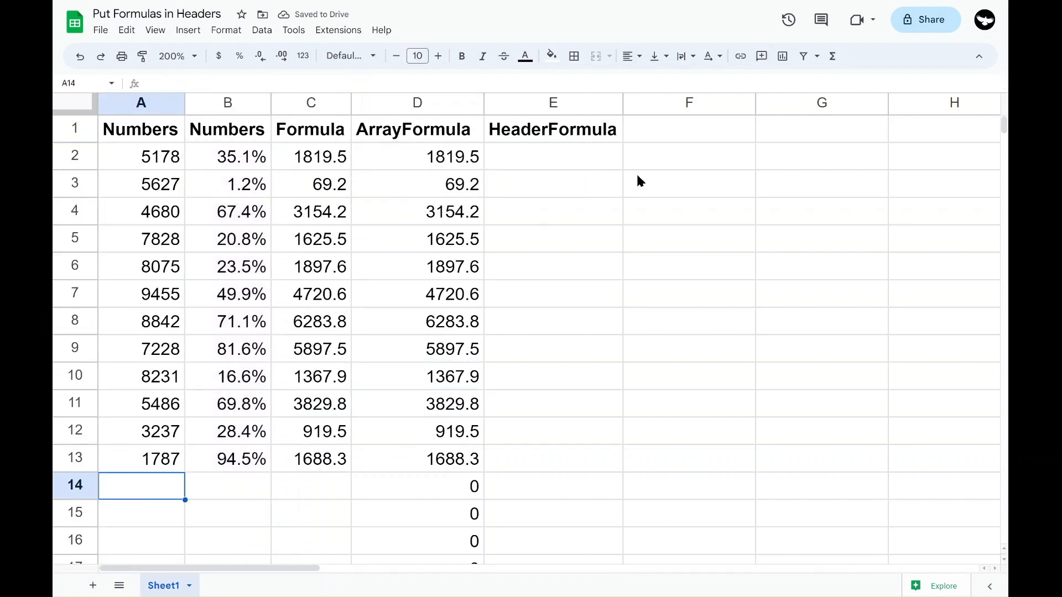
{"action": "type", "text": "432"}
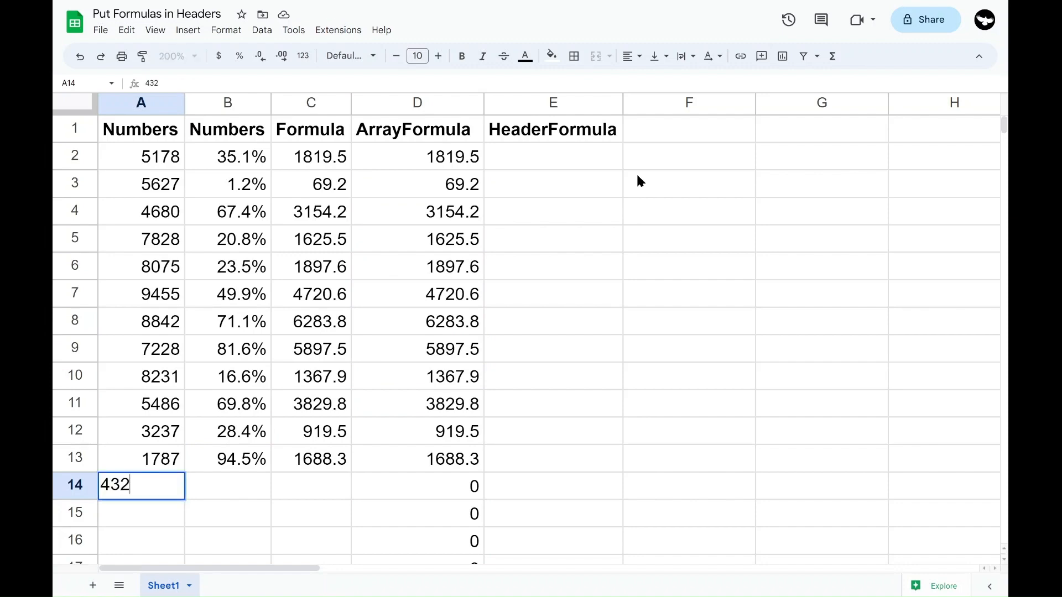
{"action": "key", "text": "Tab"}
{"action": "type", "text": "2"}
{"action": "key", "text": "Tab"}
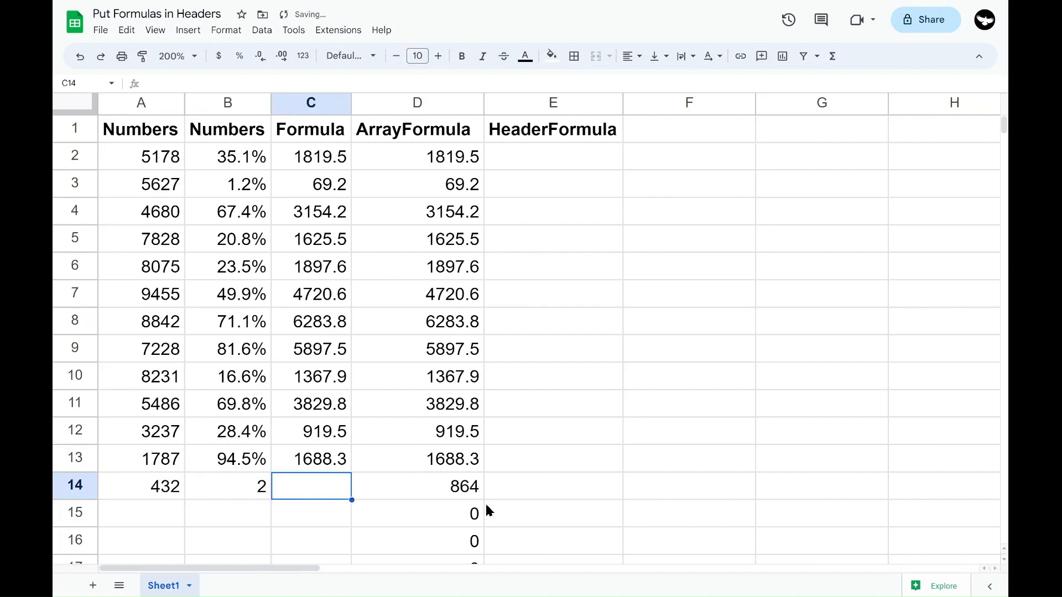
Review the array formula's output in D14 and far down column D, along with the formula in D2
{"action": "left_click", "coordinate": [445, 496]}
{"action": "scroll", "coordinate": [446, 496], "scroll_direction": "down", "scroll_amount": 5}
{"action": "scroll", "coordinate": [446, 496], "scroll_direction": "up", "scroll_amount": 5}
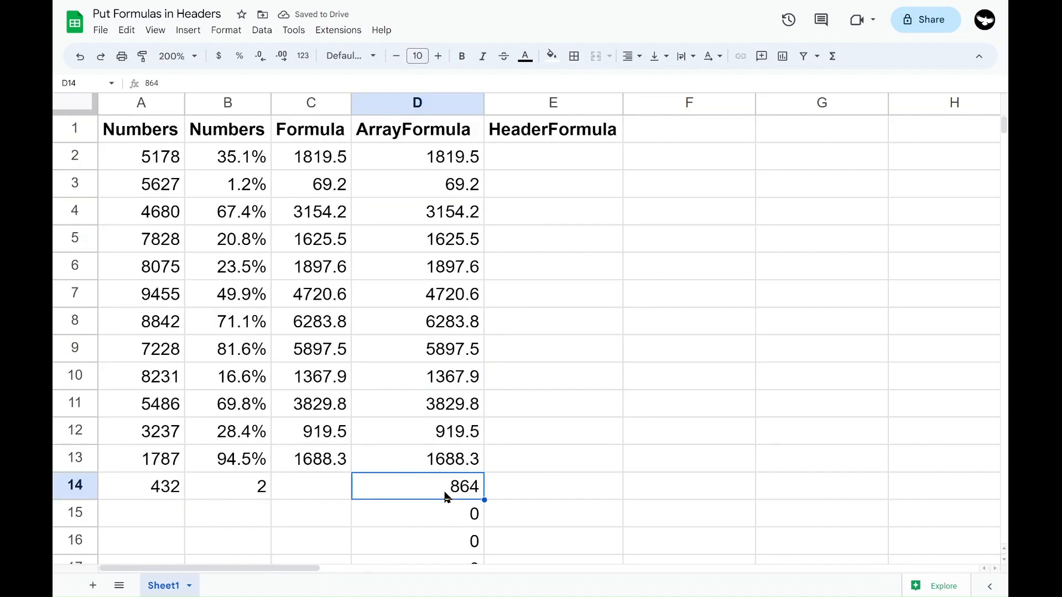
{"action": "left_click", "coordinate": [413, 158]}
{"action": "double_click", "coordinate": [412, 154]}
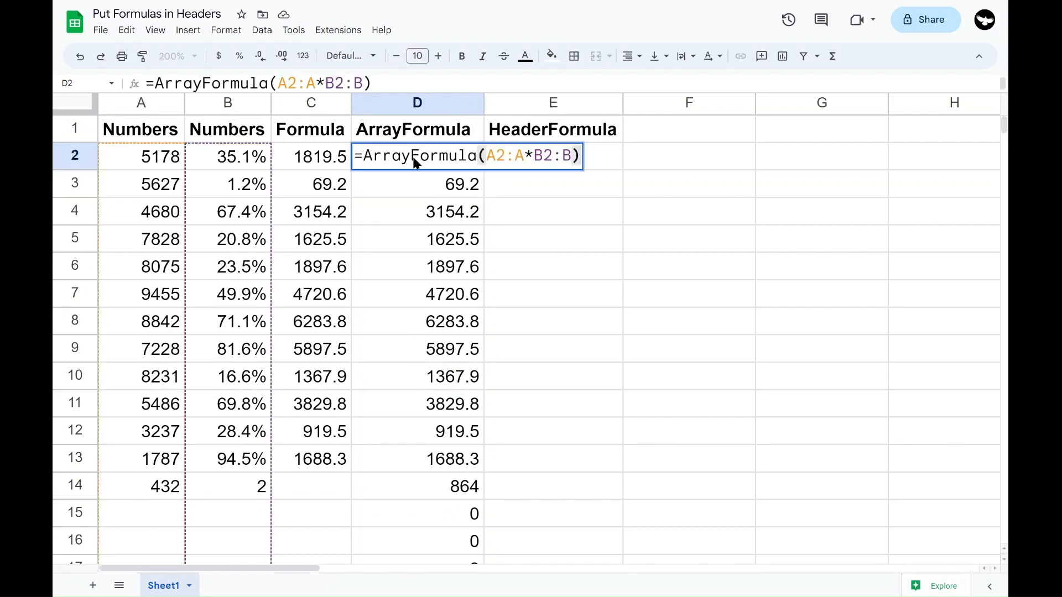
{"action": "key", "text": "Return"}
{"action": "scroll", "coordinate": [410, 389], "scroll_direction": "down", "scroll_amount": 6}
{"action": "scroll", "coordinate": [411, 303], "scroll_direction": "down", "scroll_amount": 20}
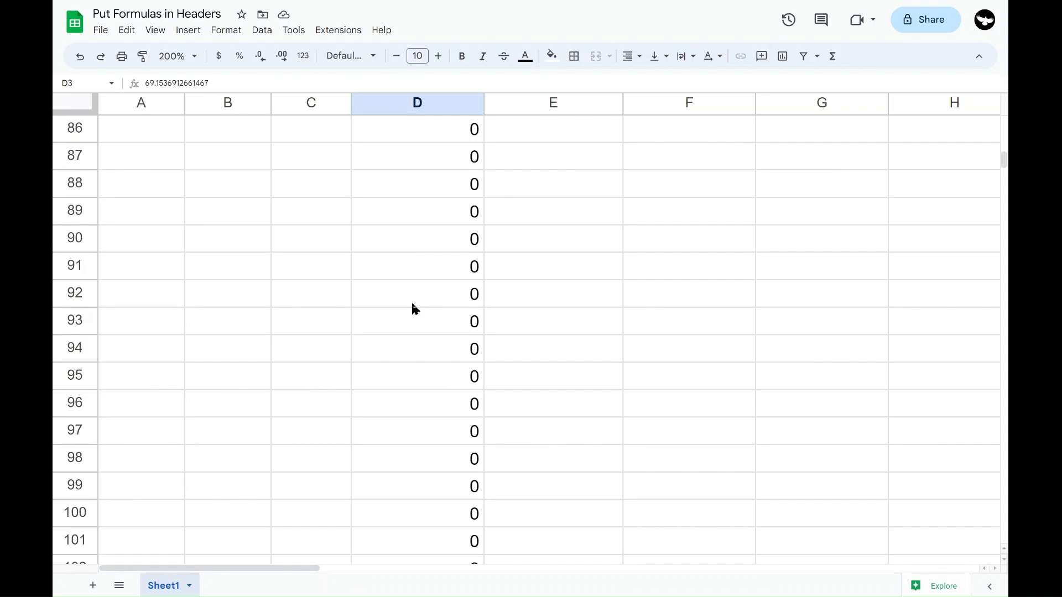
{"action": "scroll", "coordinate": [413, 308], "scroll_direction": "up", "scroll_amount": 20}
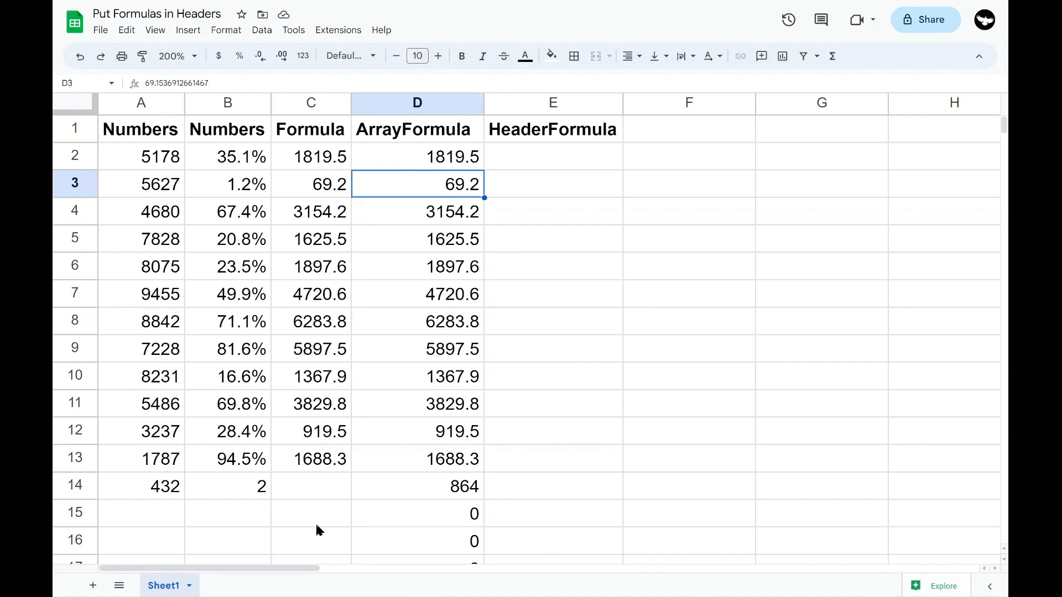
{"action": "left_click_drag", "start_coordinate": [159, 512], "coordinate": [237, 514]}
{"action": "left_click", "coordinate": [446, 273]}
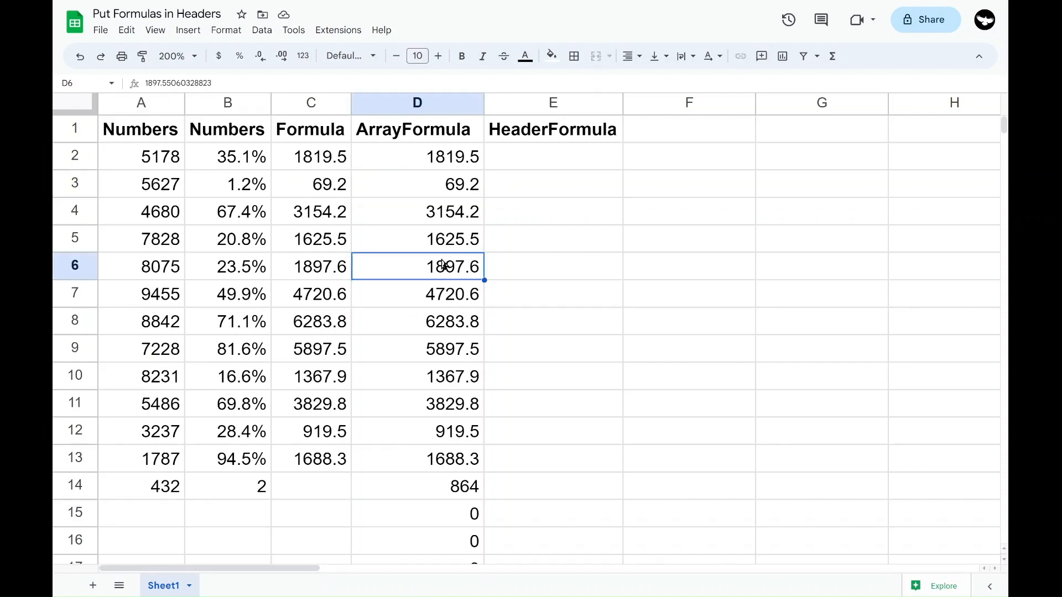
Try to insert an IF function around A2:A*B2:B inside the array formula in D2
{"action": "left_click", "coordinate": [402, 156]}
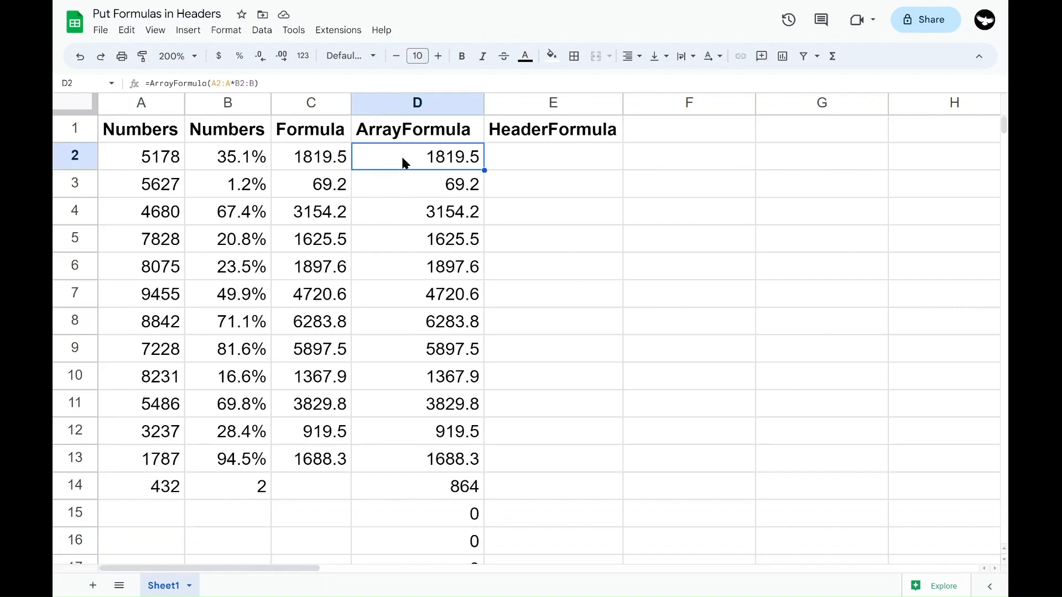
{"action": "double_click", "coordinate": [400, 157]}
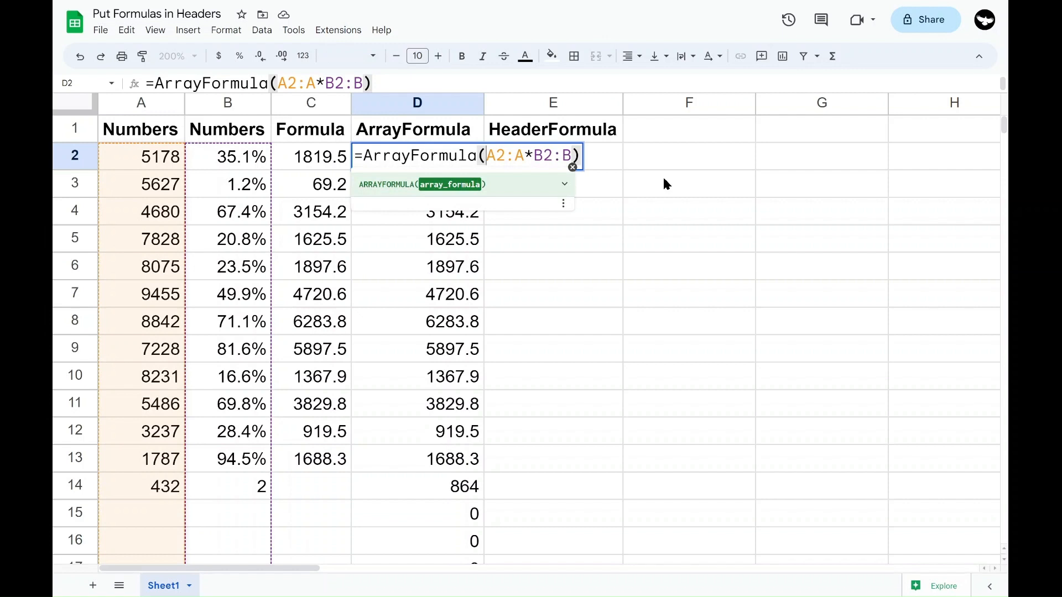
{"action": "type", "text": "if"}
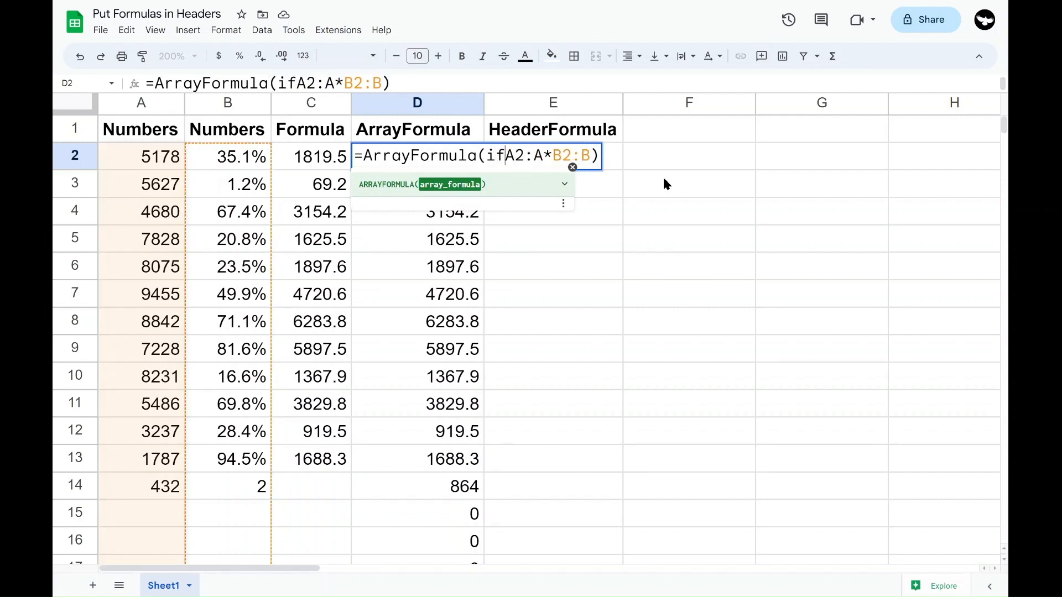
{"action": "type", "text": "("}
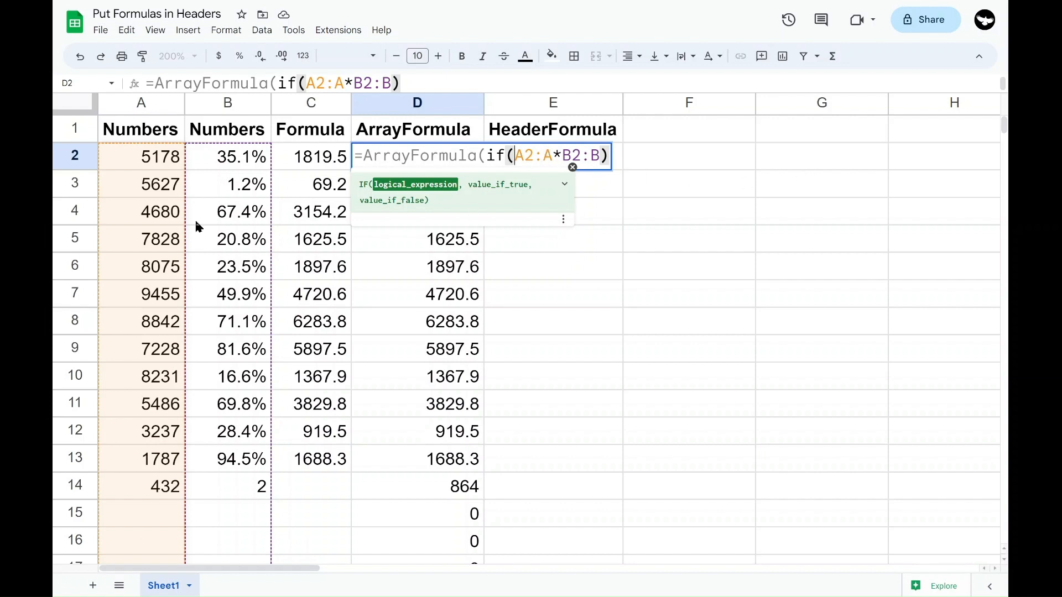
{"action": "left_click", "coordinate": [134, 157]}
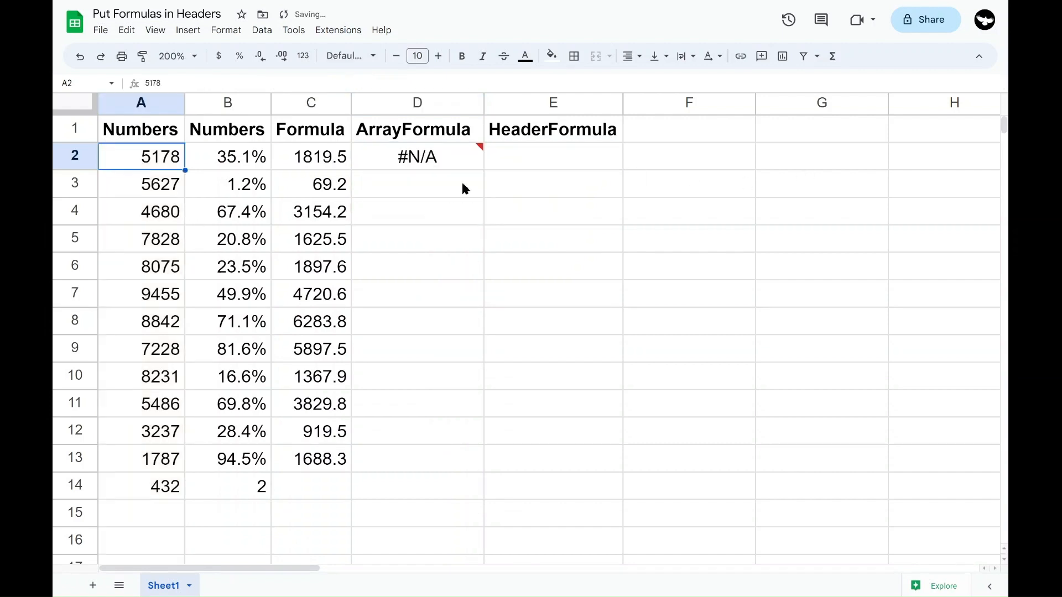
{"action": "double_click", "coordinate": [426, 158]}
{"action": "key", "text": "Escape"}
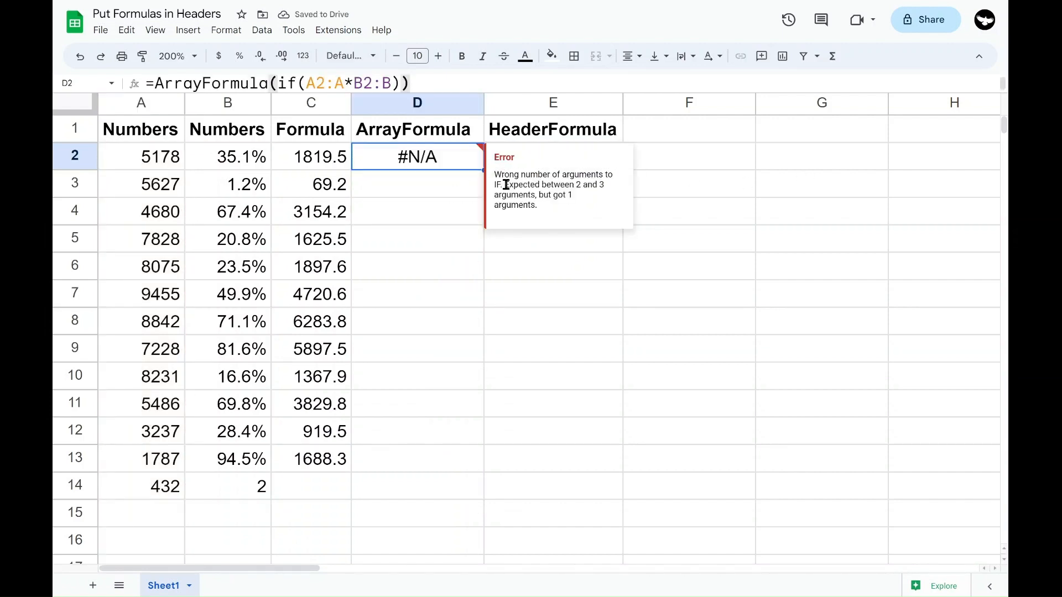
Start a replacement formula in D2 with =IF(A2:A="","", so that blank rows in column A return an empty string
{"action": "type", "text": "="}
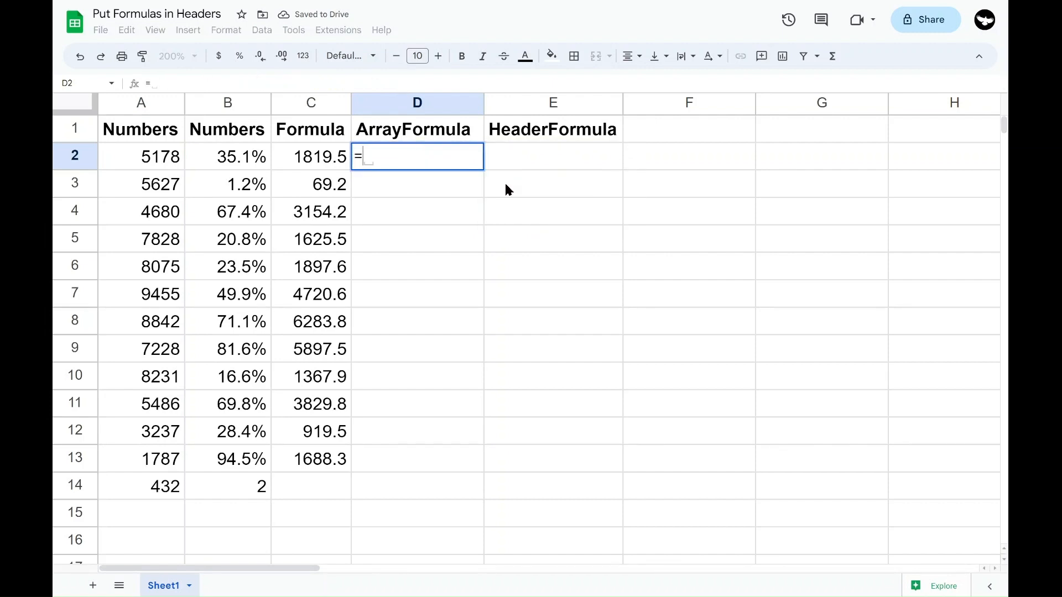
{"action": "type", "text": "IF("}
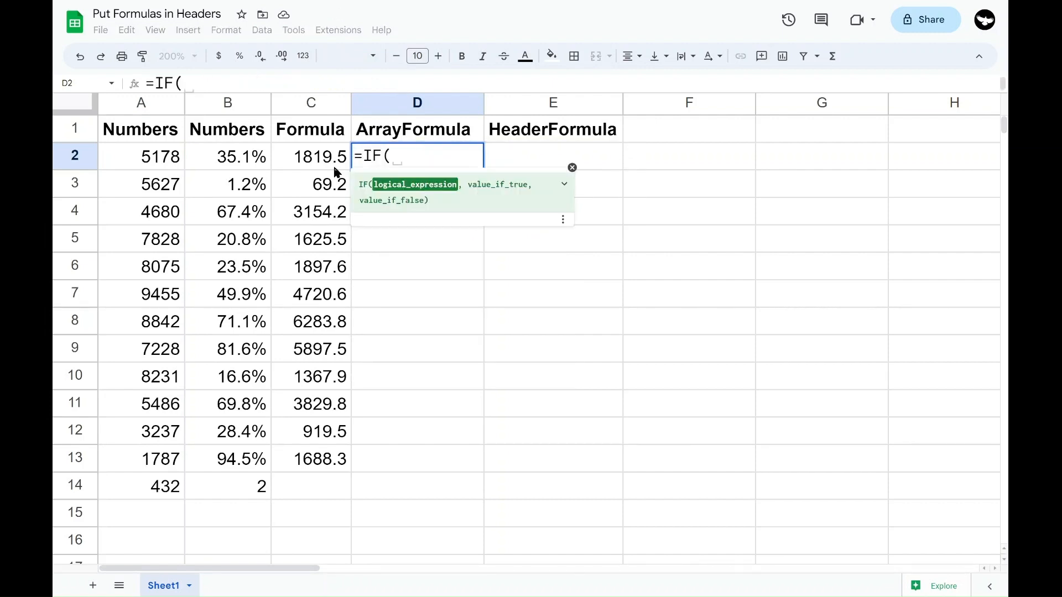
{"action": "left_click", "coordinate": [160, 155]}
{"action": "type", "text": ":A"}
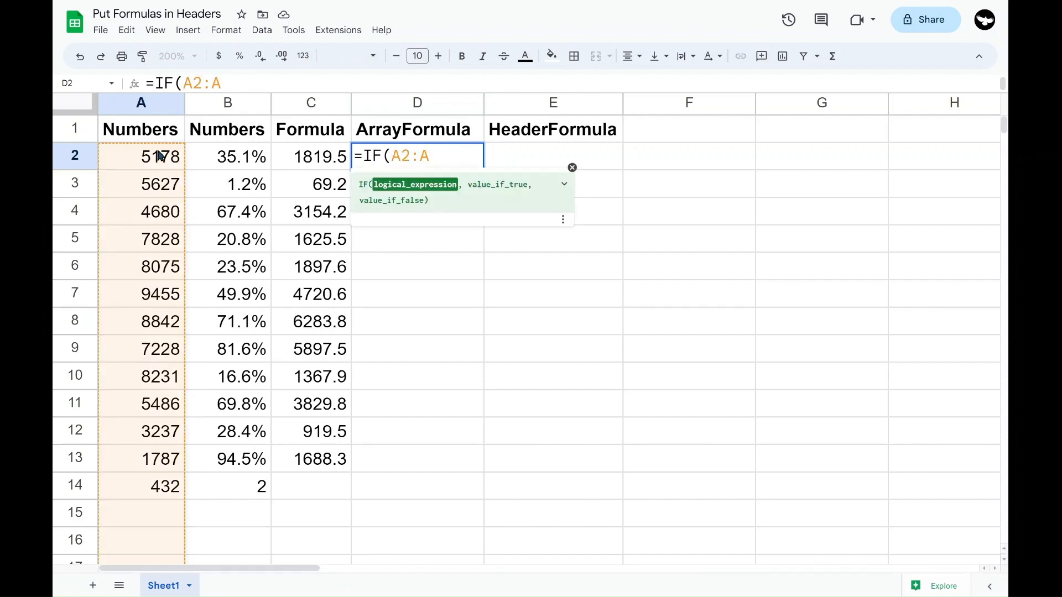
{"action": "type", "text": "="}
{"action": "type", "text": "\"\","}
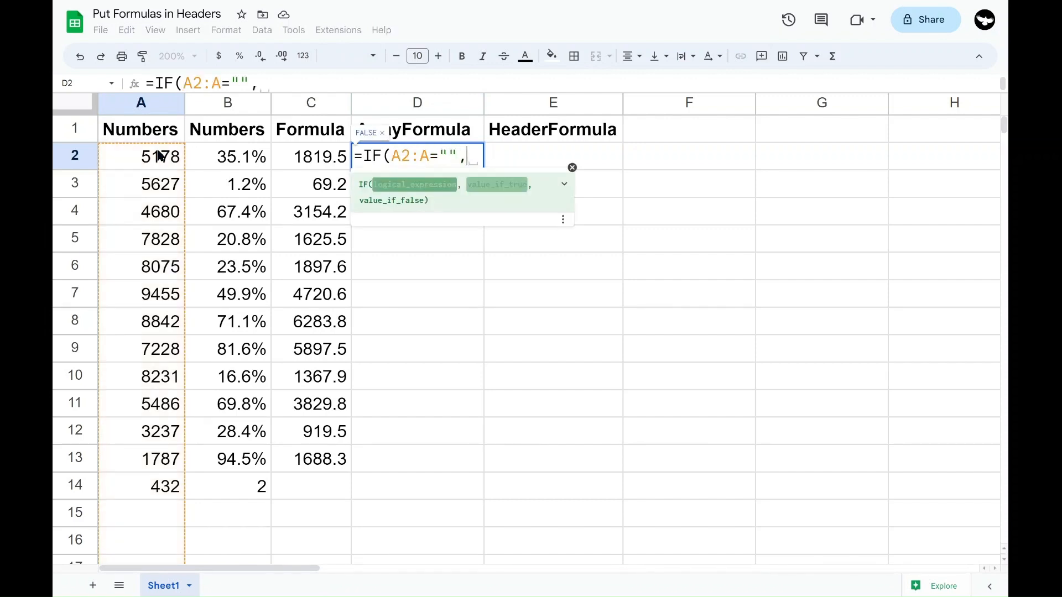
{"action": "type", "text": "\"\""}
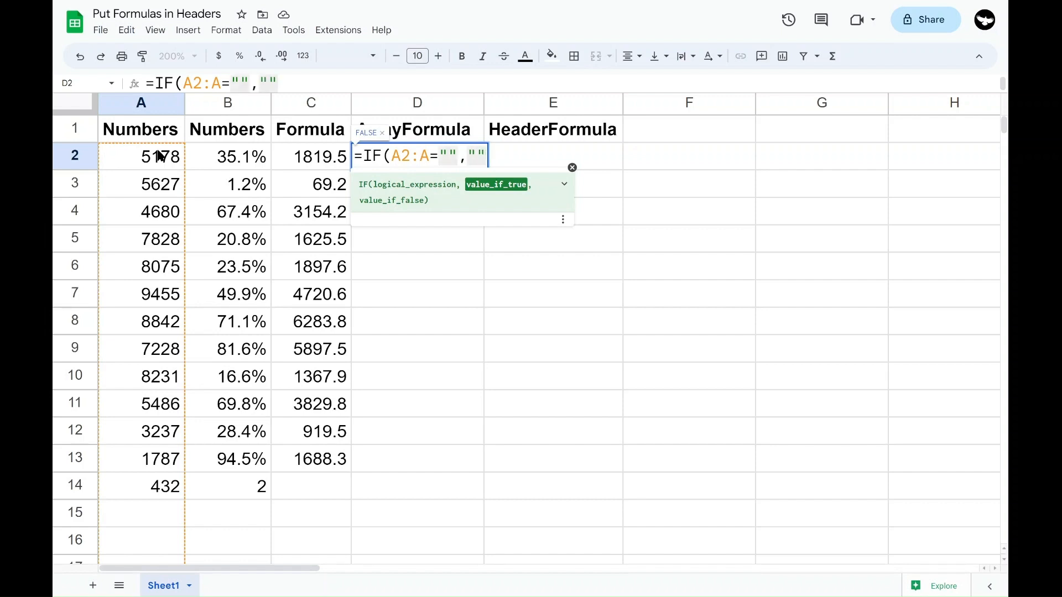
{"action": "type", "text": ","}
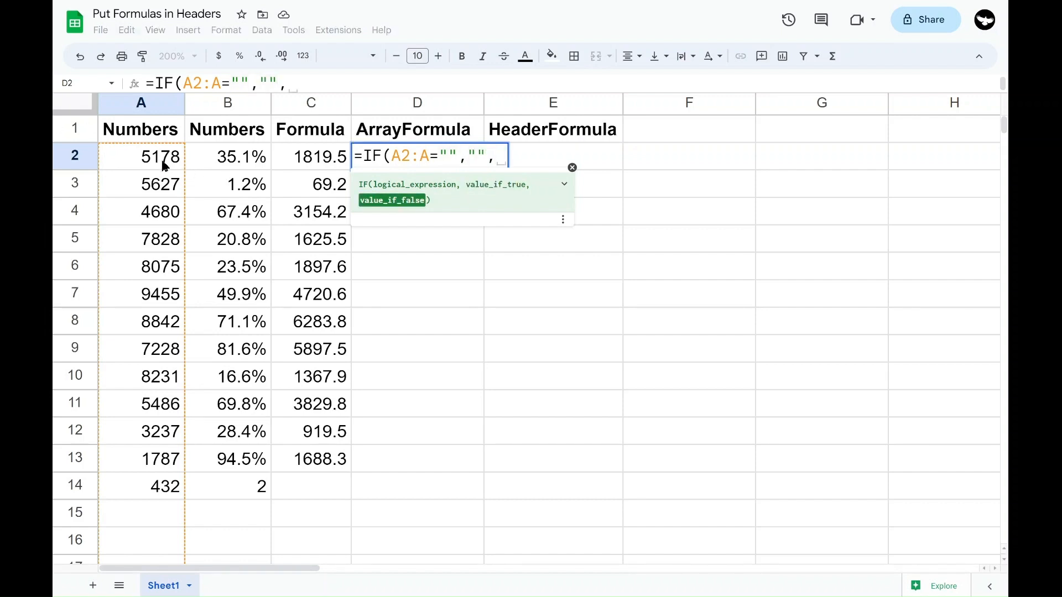
{"action": "left_click", "coordinate": [165, 167]}
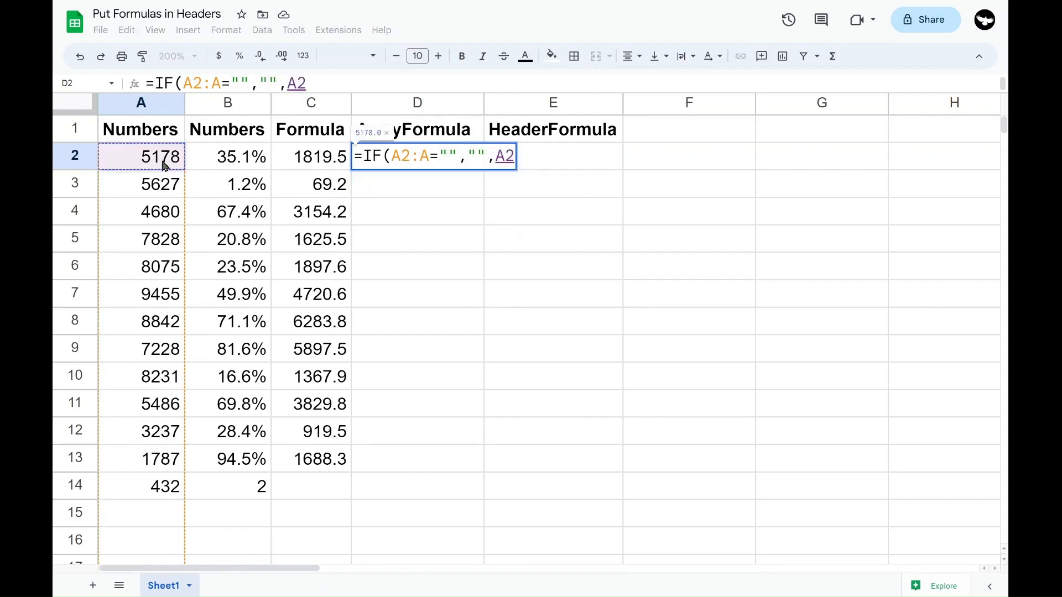
{"action": "type", "text": "A"}
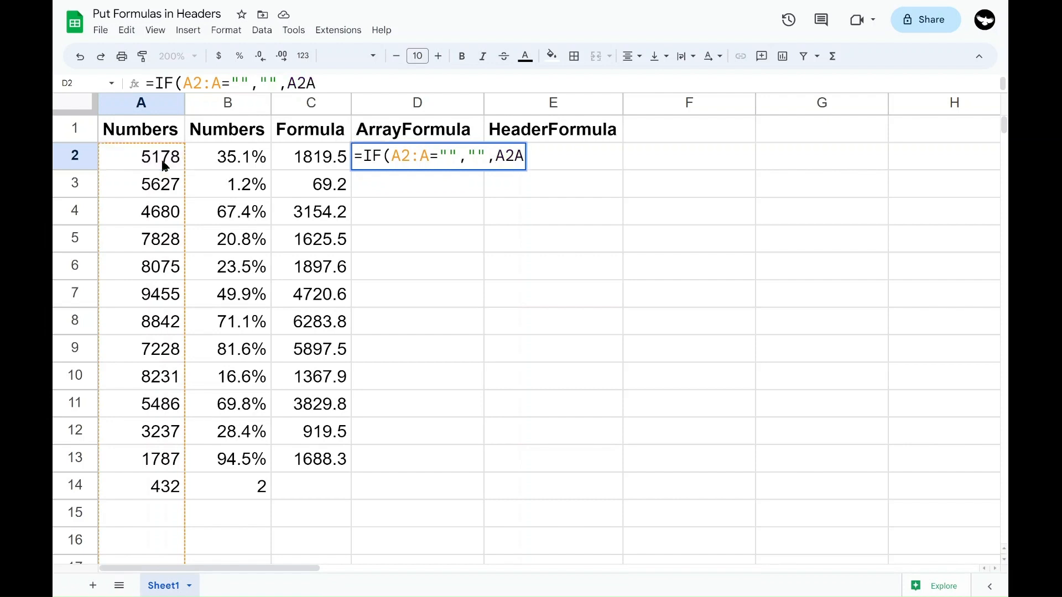
{"action": "type", "text": "*"}
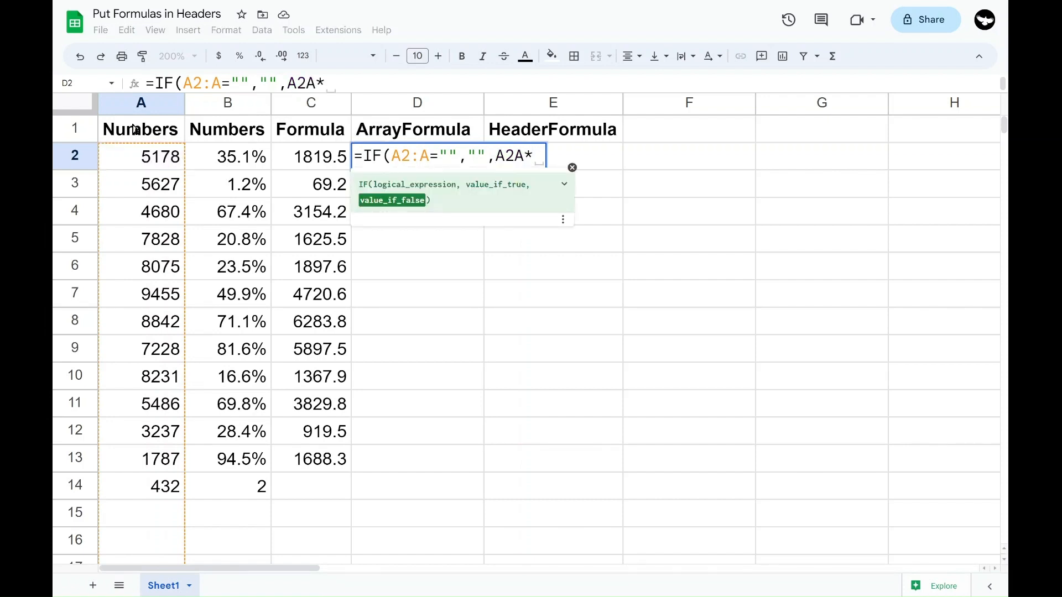
{"action": "left_click", "coordinate": [516, 156]}
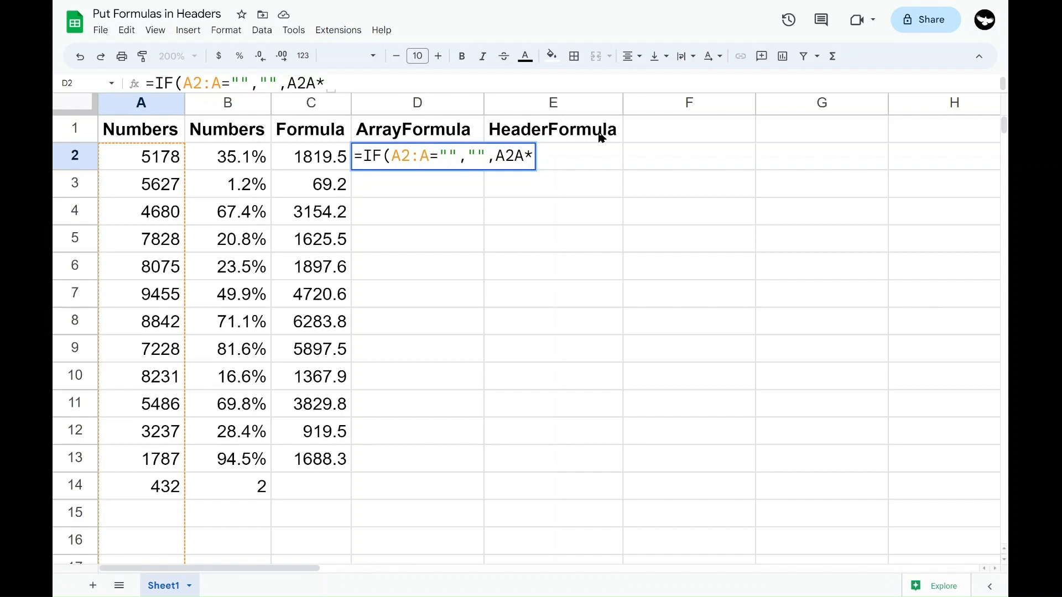
{"action": "type", "text": ":"}
{"action": "key", "text": "Left"}
{"action": "key", "text": "Left"}
{"action": "key", "text": "Left"}
{"action": "key", "text": "shift+End"}
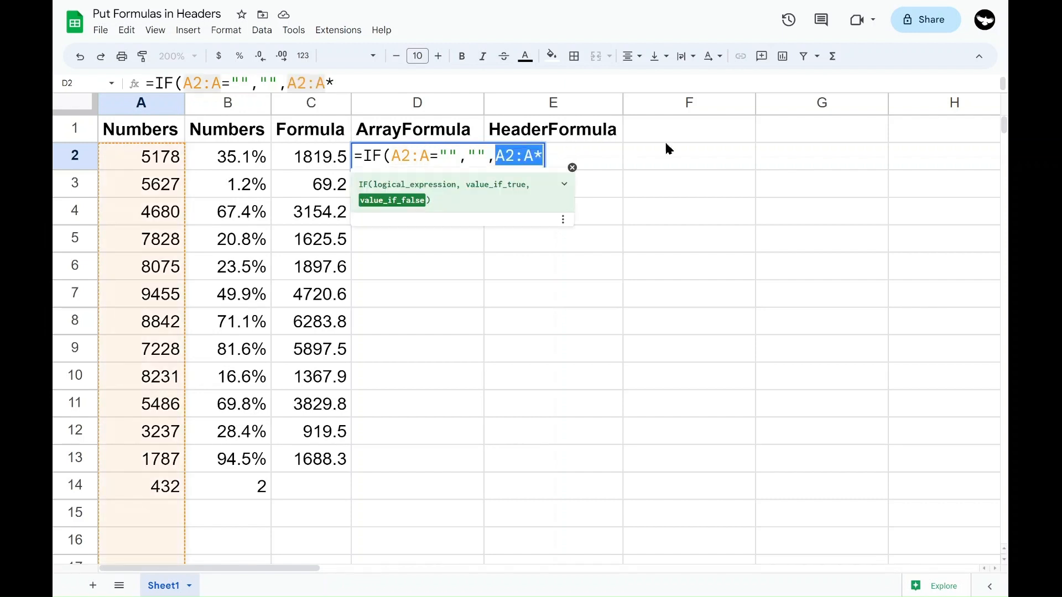
{"action": "key", "text": "BackSpace"}
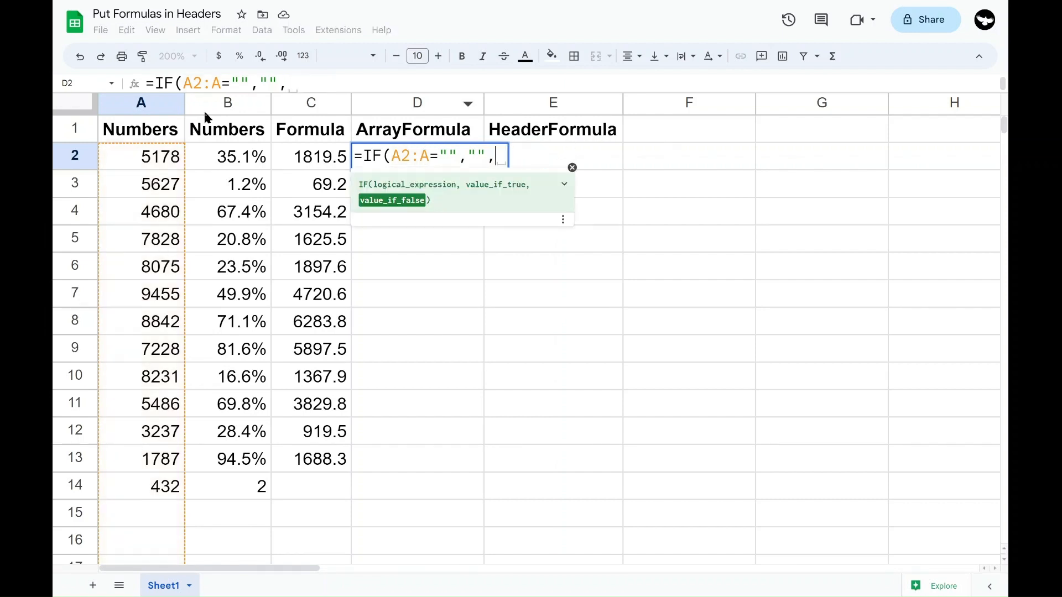
Complete the IF formula in D2 with A2:A*B2:B as the value if false and close the parenthesis
{"action": "left_click", "coordinate": [133, 161]}
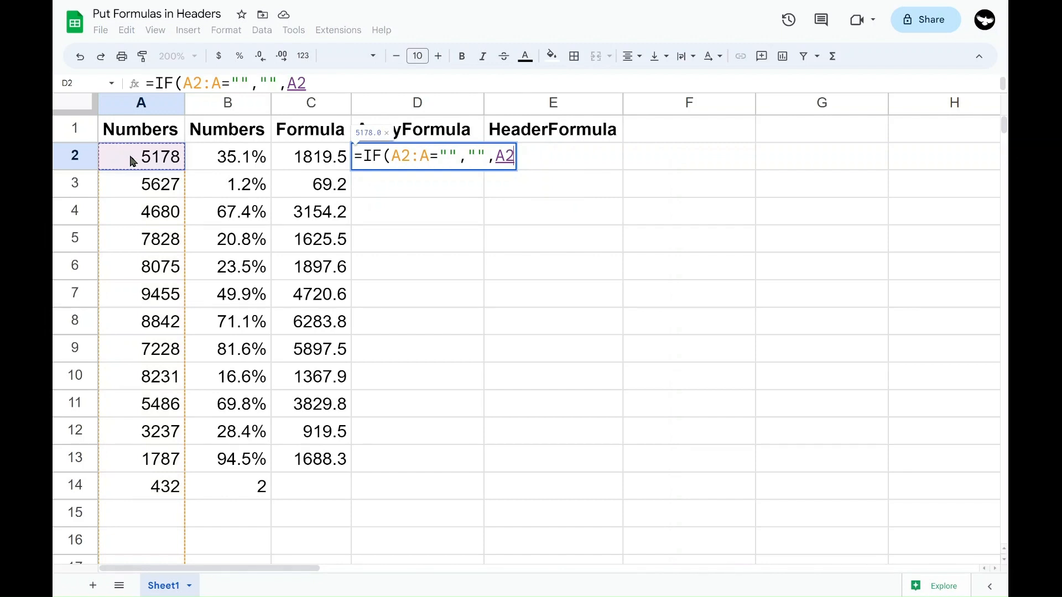
{"action": "type", "text": ":A"}
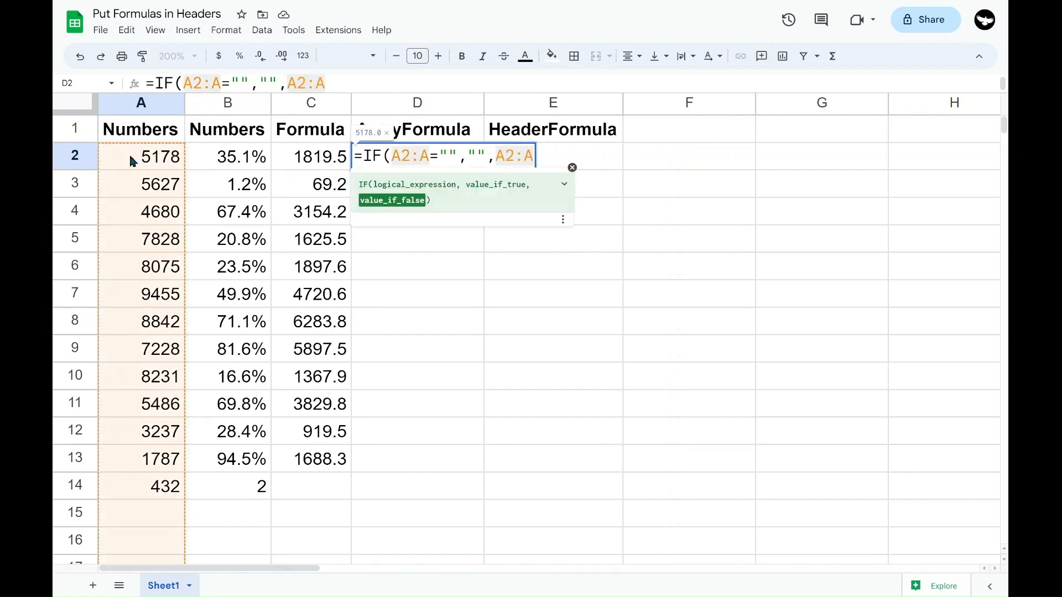
{"action": "type", "text": "*"}
{"action": "left_click", "coordinate": [230, 166]}
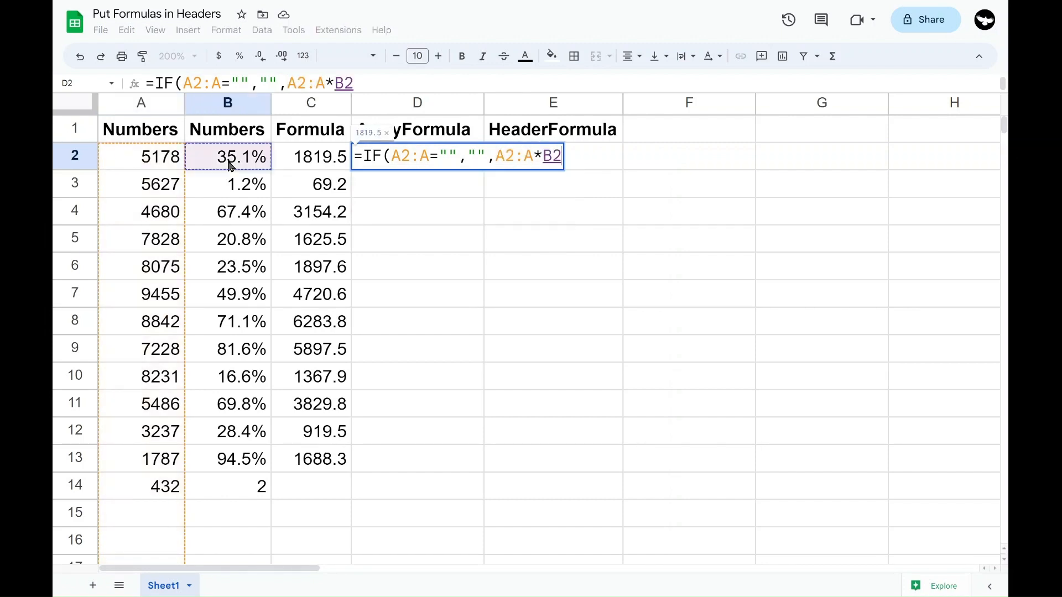
{"action": "type", "text": ":"}
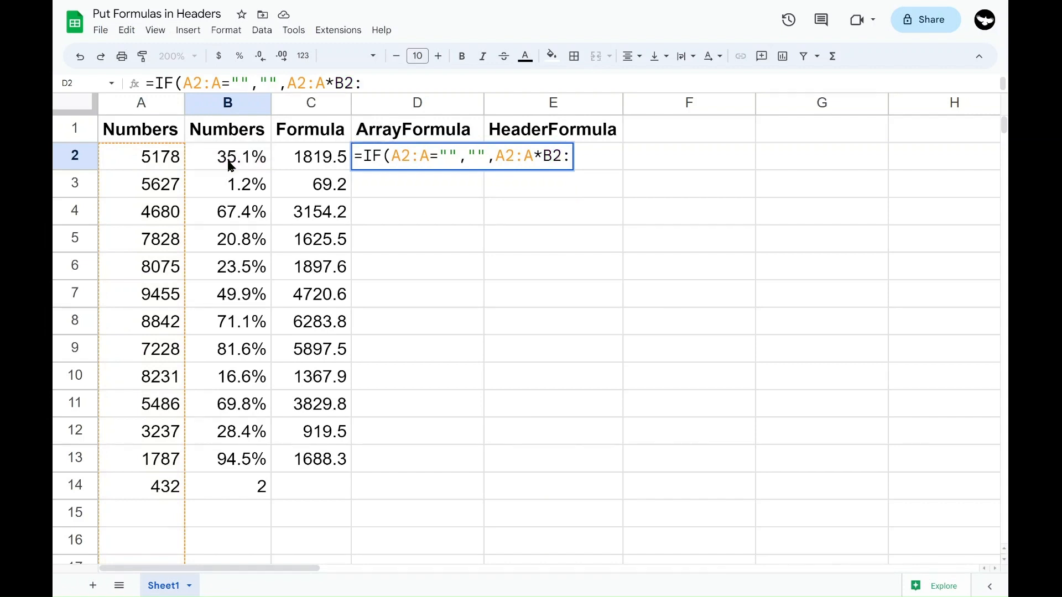
{"action": "type", "text": "B"}
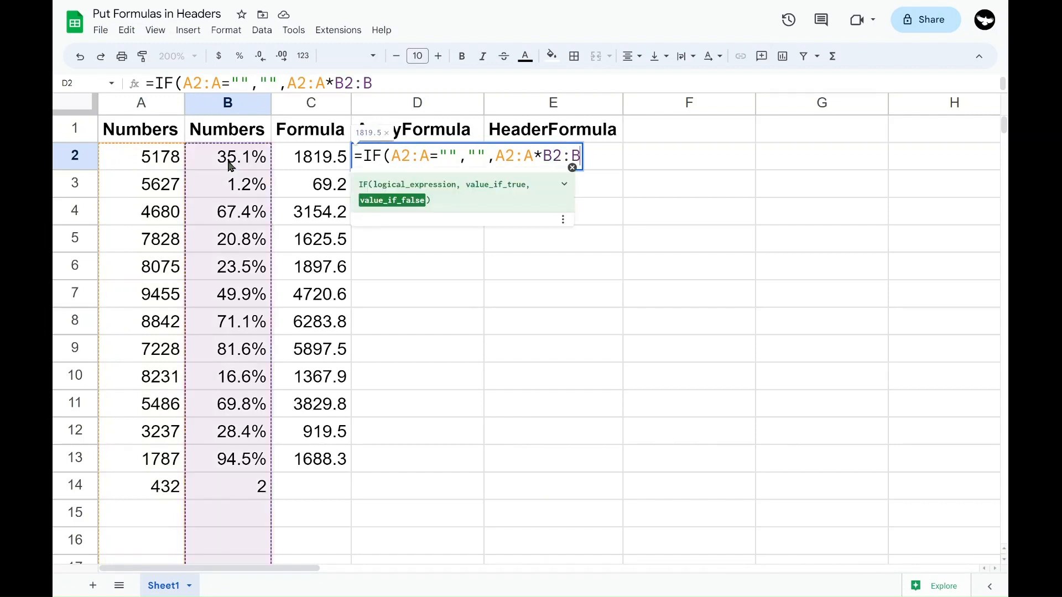
{"action": "type", "text": ")"}
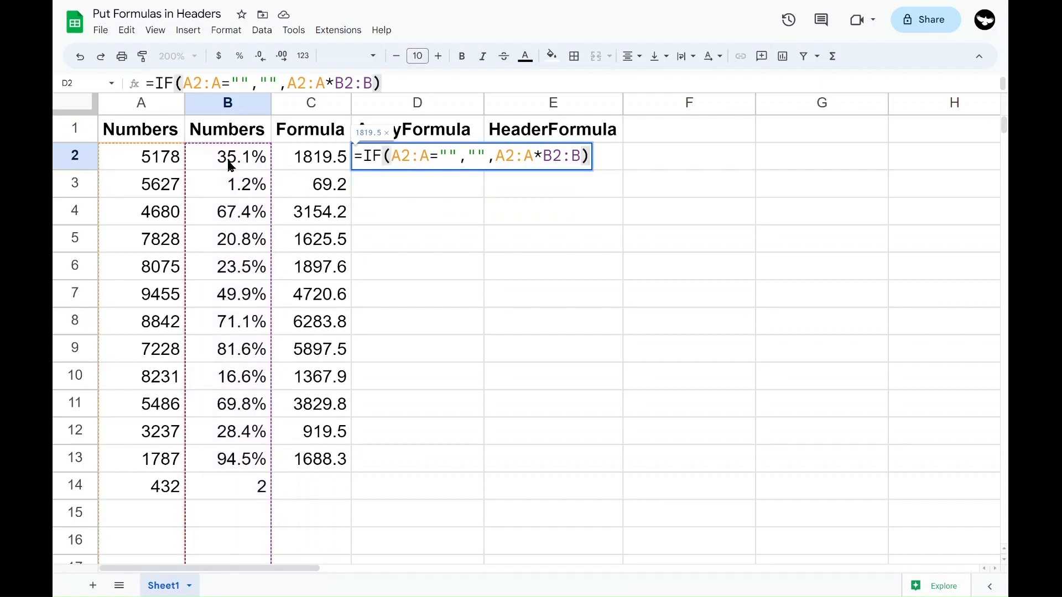
Wrap the IF formula in D2 in ArrayFormula and enter it so it fills column D
{"action": "left_click_drag", "start_coordinate": [391, 156], "coordinate": [428, 155]}
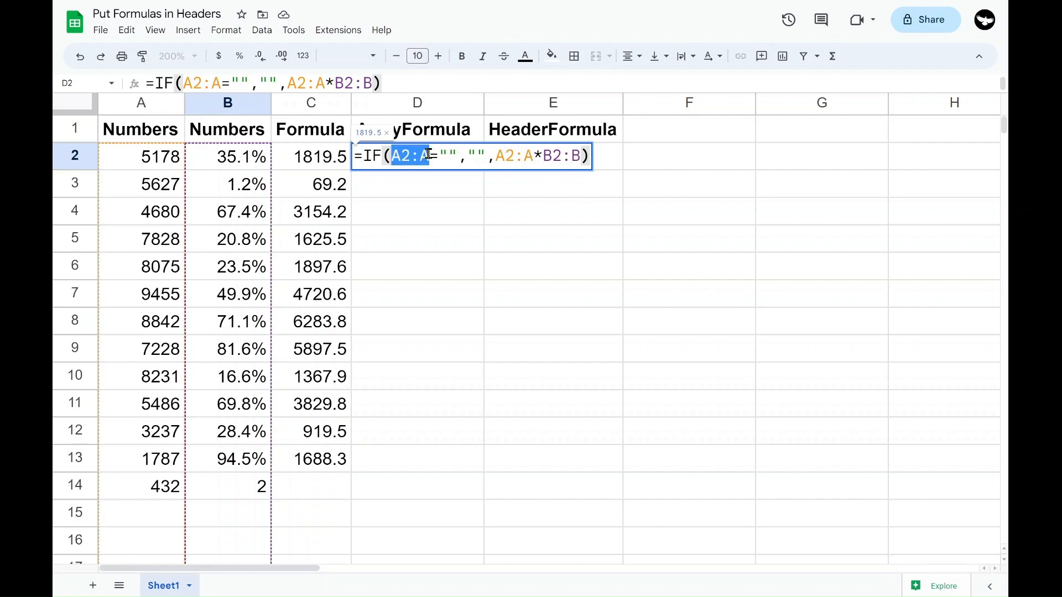
{"action": "left_click", "coordinate": [582, 156]}
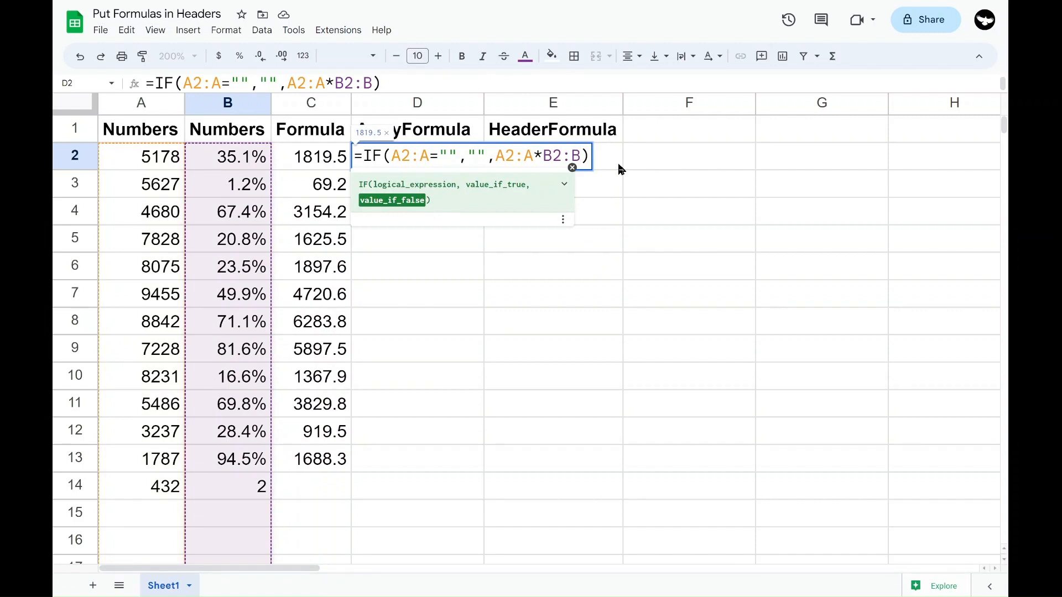
{"action": "key", "text": "ctrl+shift+Return"}
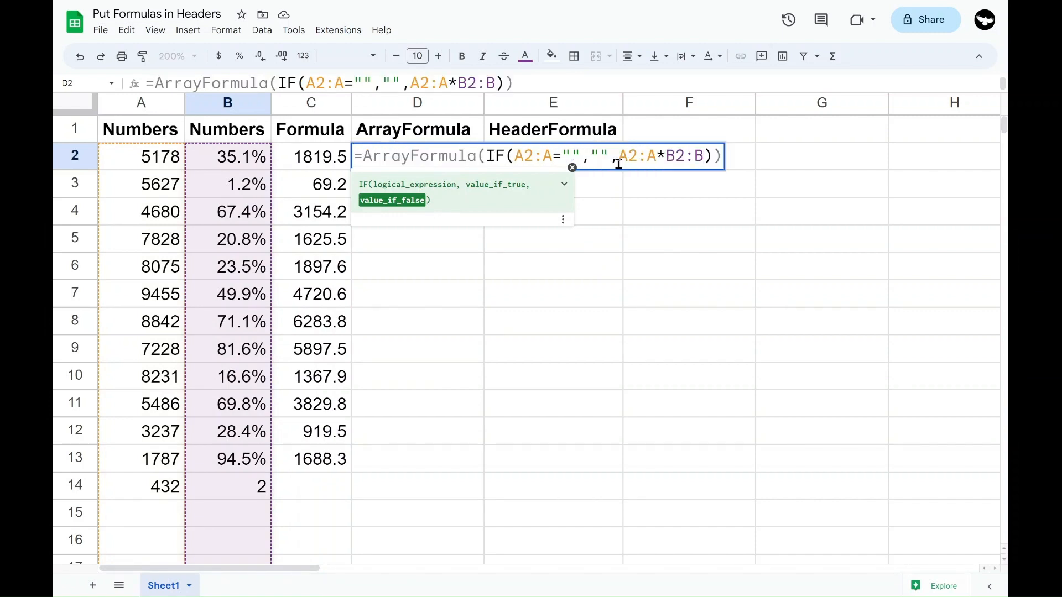
{"action": "key", "text": "Return"}
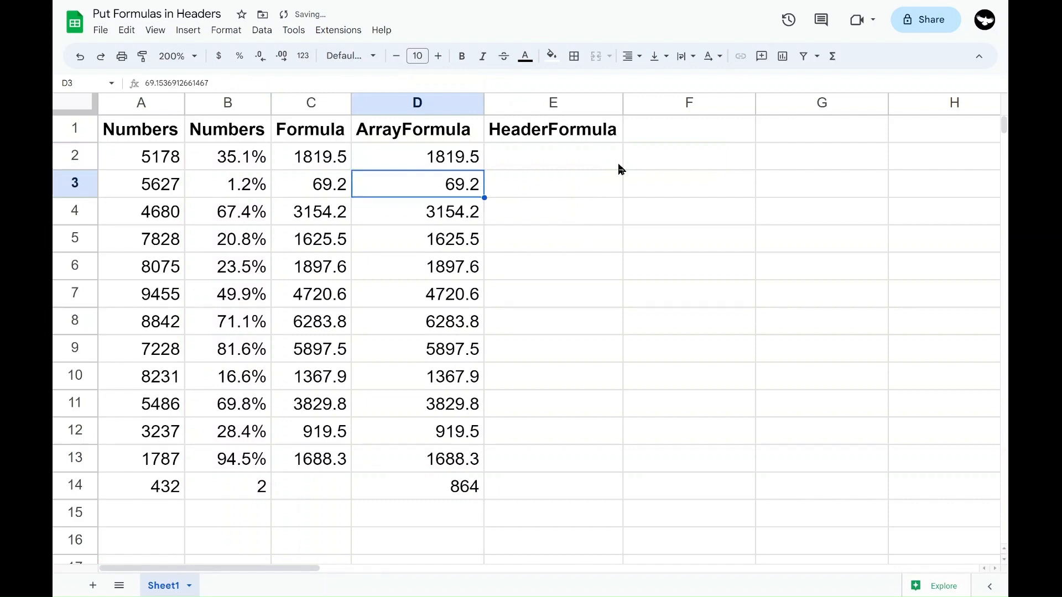
Add a test row after a blank row, with 765 in A16 and 2 in B16
{"action": "key", "text": "Down"}
{"action": "key", "text": "Down"}
{"action": "left_click", "coordinate": [168, 530]}
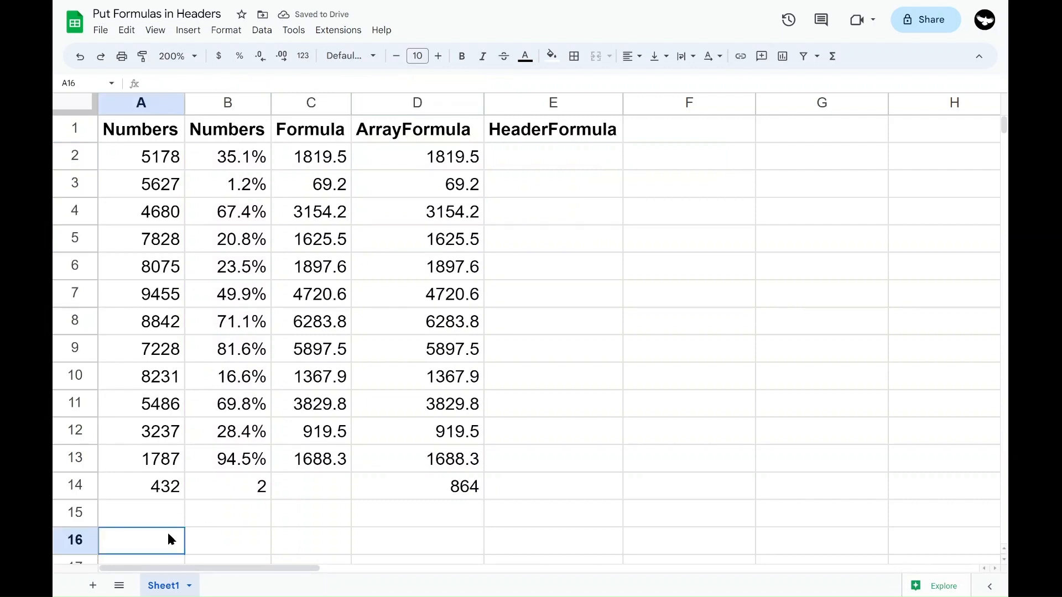
{"action": "scroll", "coordinate": [199, 528], "scroll_direction": "down", "scroll_amount": 3}
{"action": "type", "text": "765"}
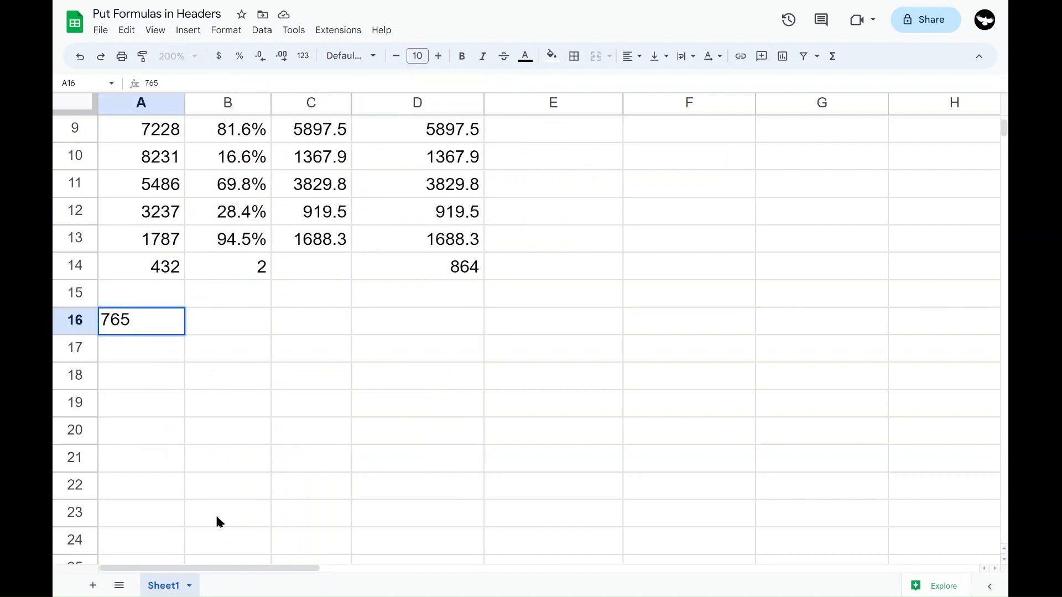
{"action": "key", "text": "Tab"}
{"action": "type", "text": "2"}
{"action": "key", "text": "Tab"}
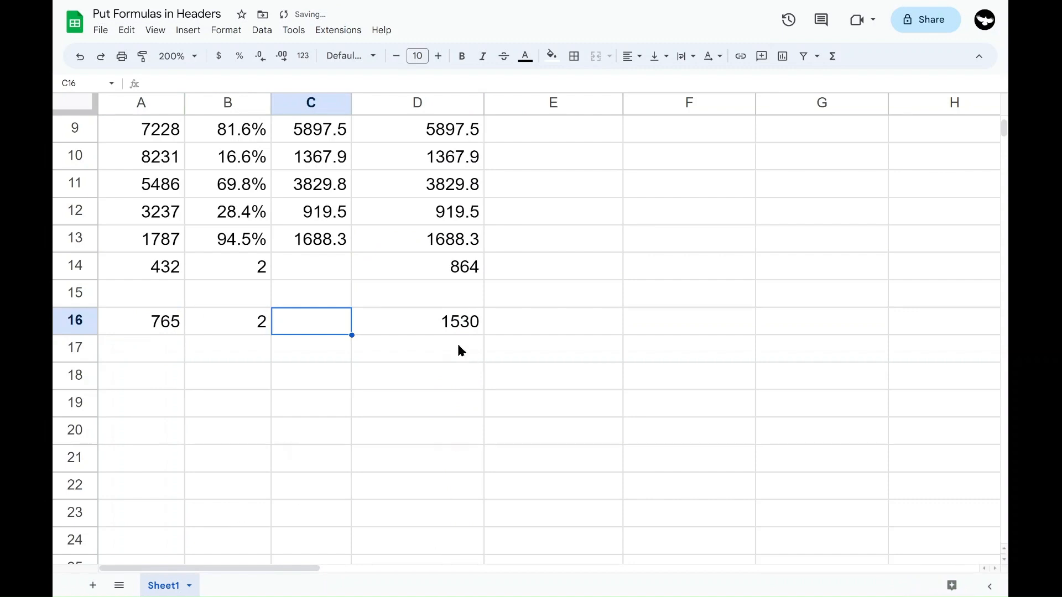
Check column D's output in row 16 and in the blank rows, along with the array formula in D2
{"action": "left_click", "coordinate": [437, 333]}
{"action": "left_click_drag", "start_coordinate": [425, 369], "coordinate": [423, 440]}
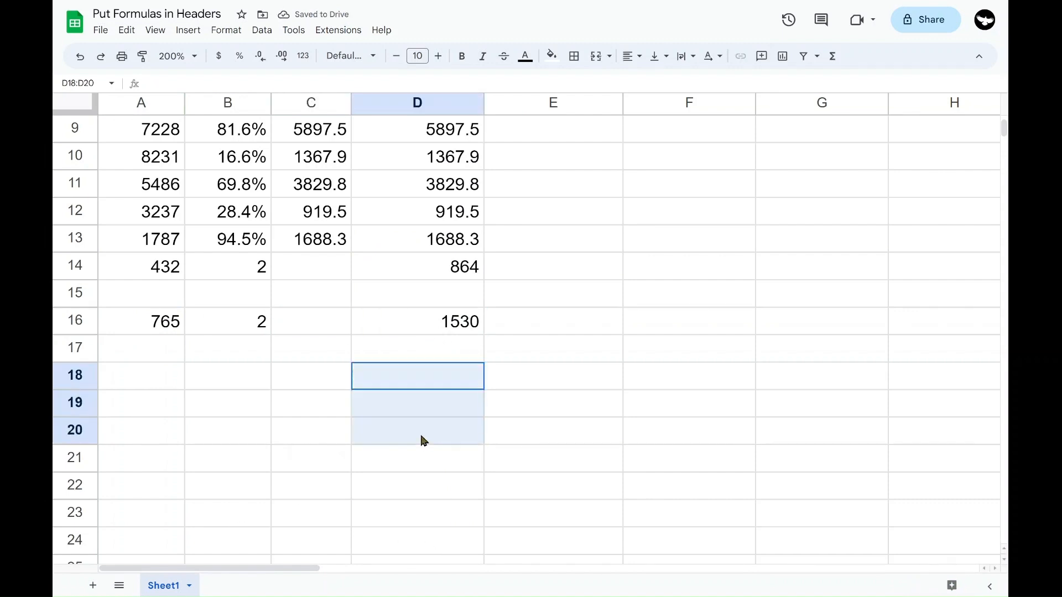
{"action": "left_click", "coordinate": [417, 299]}
{"action": "scroll", "coordinate": [418, 302], "scroll_direction": "up", "scroll_amount": 4}
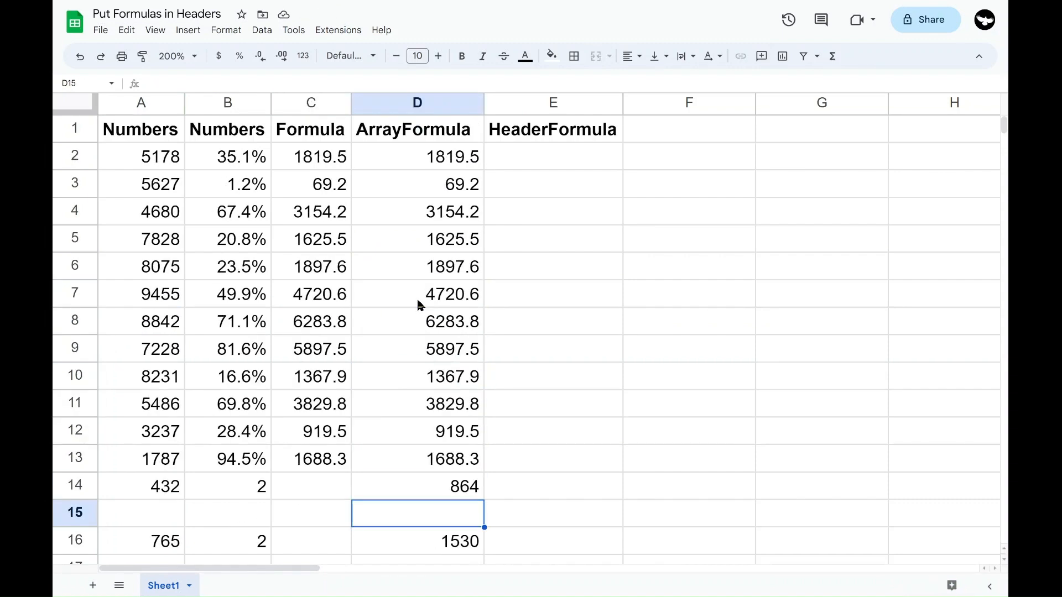
{"action": "left_click", "coordinate": [414, 270]}
{"action": "left_click", "coordinate": [418, 165]}
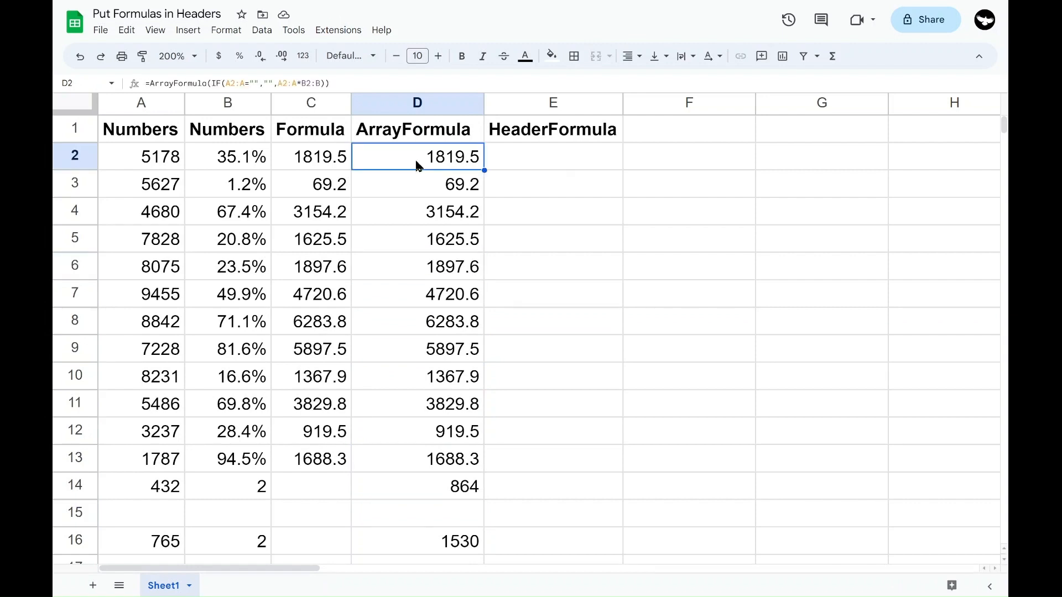
Try to delete the single array result in D7 and check the cells below it
{"action": "left_click", "coordinate": [418, 299]}
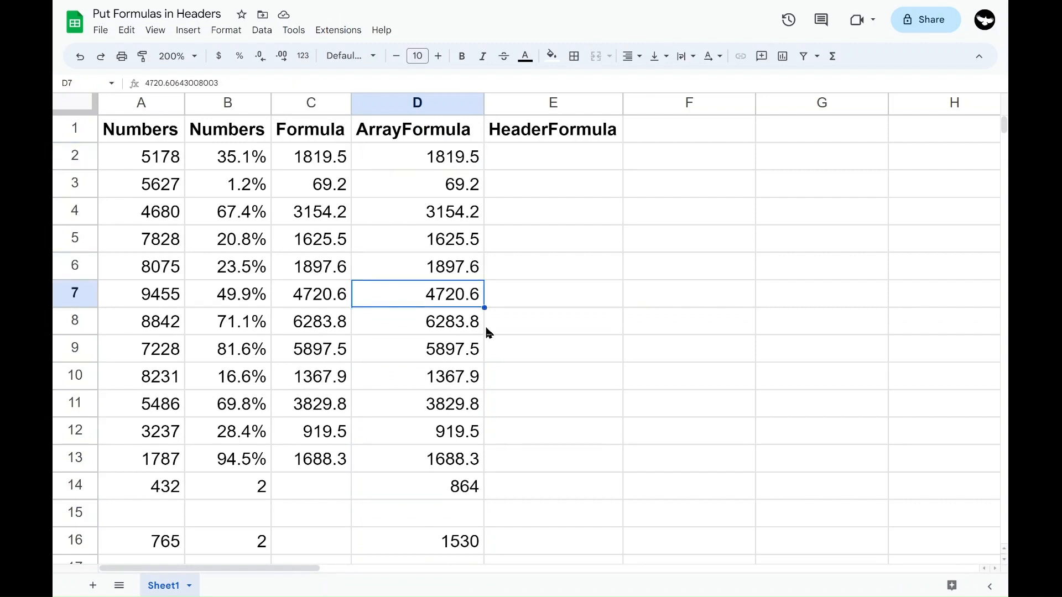
{"action": "key", "text": "Delete"}
{"action": "key", "text": "Down"}
{"action": "key", "text": "Down"}
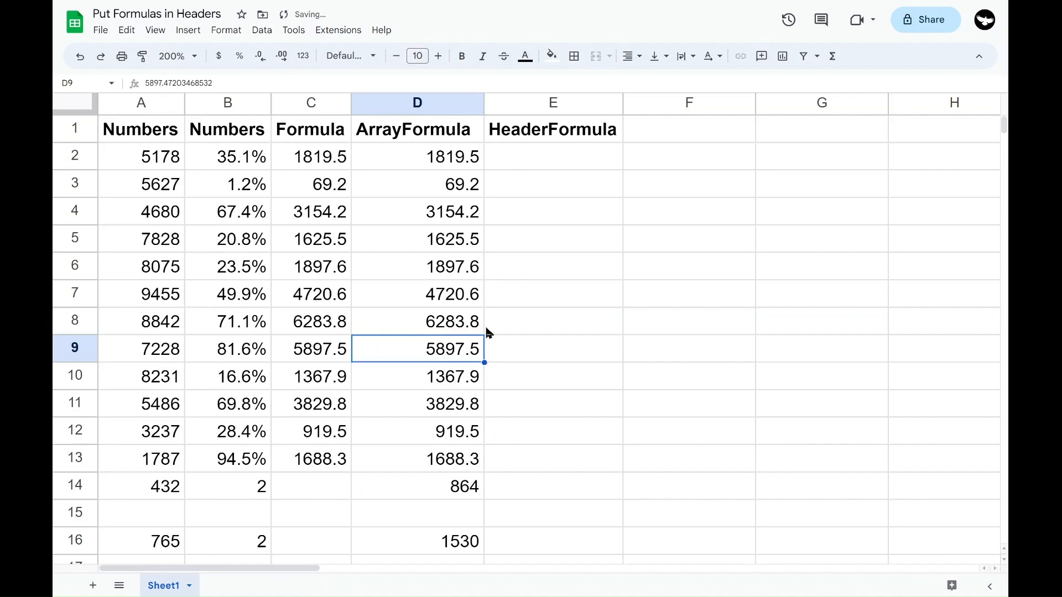
{"action": "key", "text": "Up"}
{"action": "key", "text": "Down"}
{"action": "key", "text": "Down"}
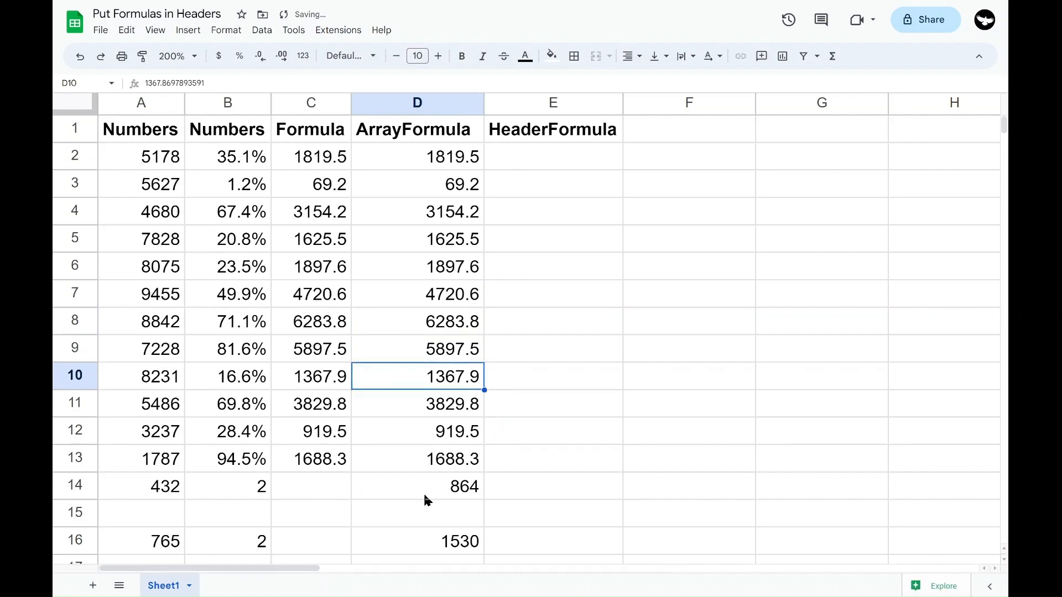
{"action": "scroll", "coordinate": [423, 492], "scroll_direction": "down", "scroll_amount": 5}
{"action": "scroll", "coordinate": [423, 492], "scroll_direction": "up", "scroll_amount": 5}
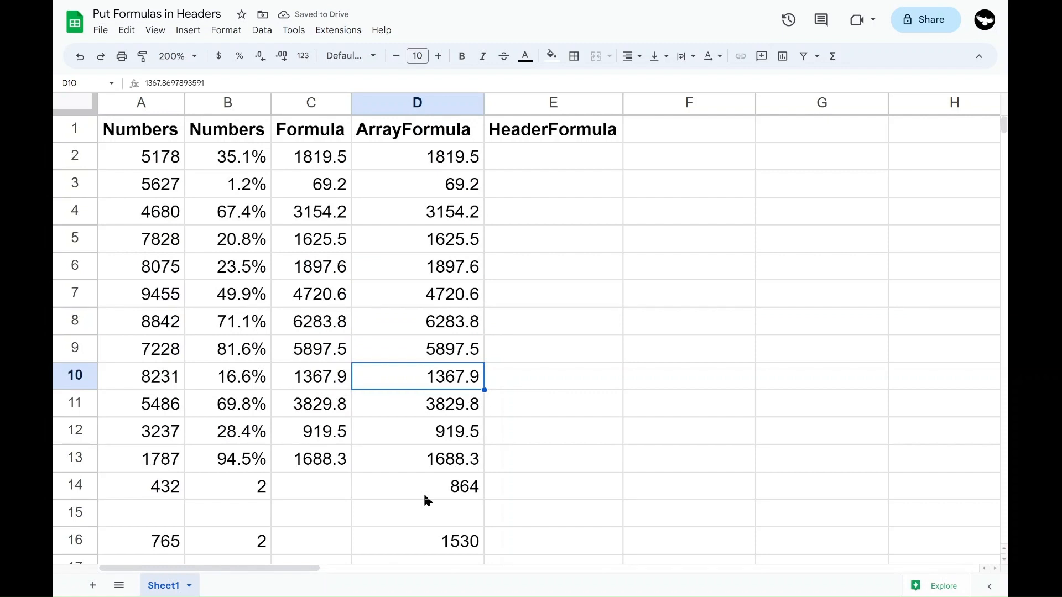
{"action": "left_click", "coordinate": [402, 265]}
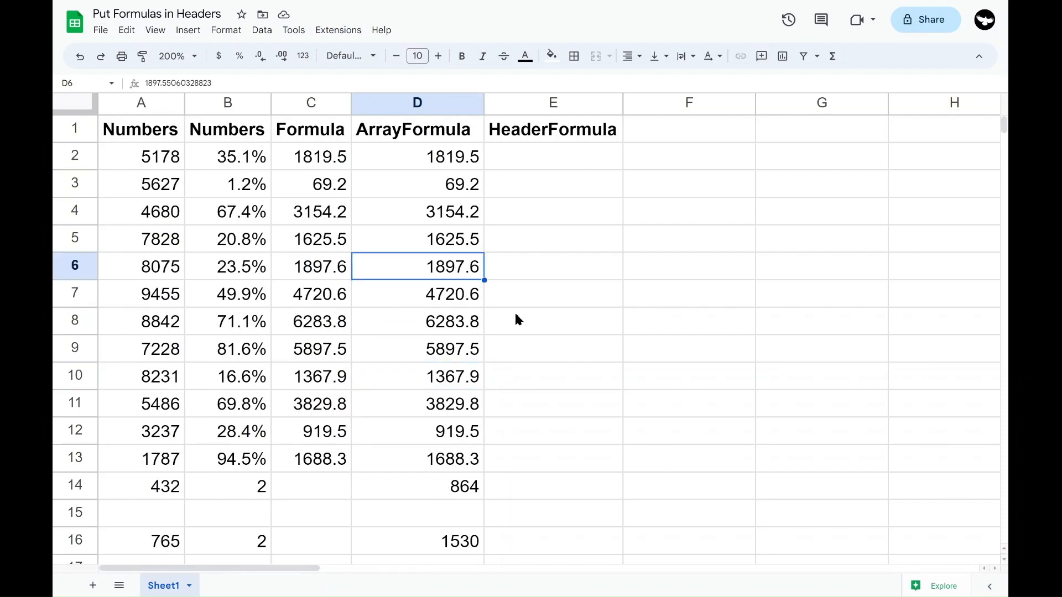
{"action": "key", "text": "Down"}
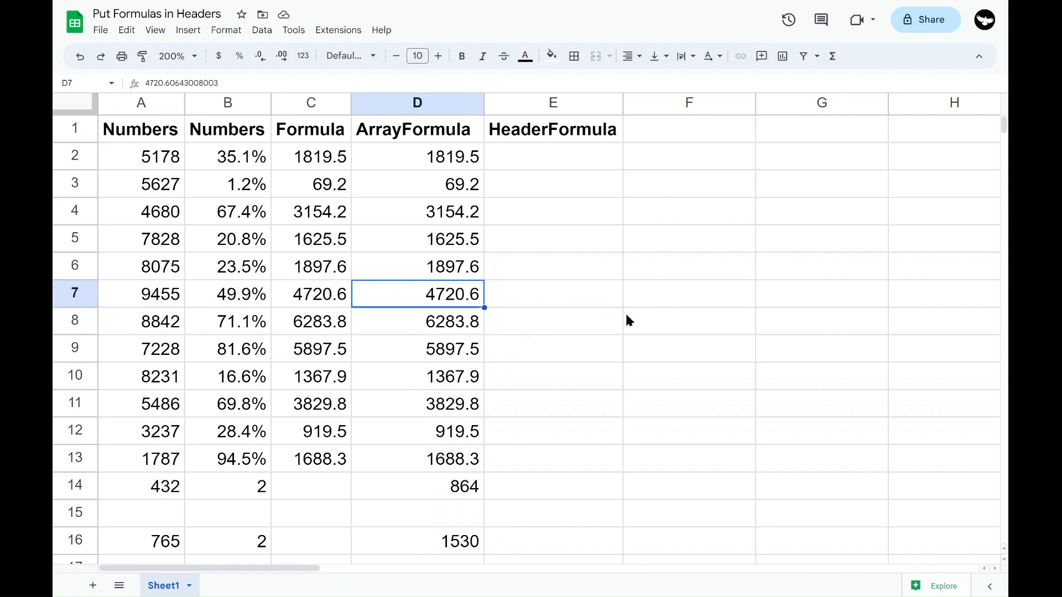